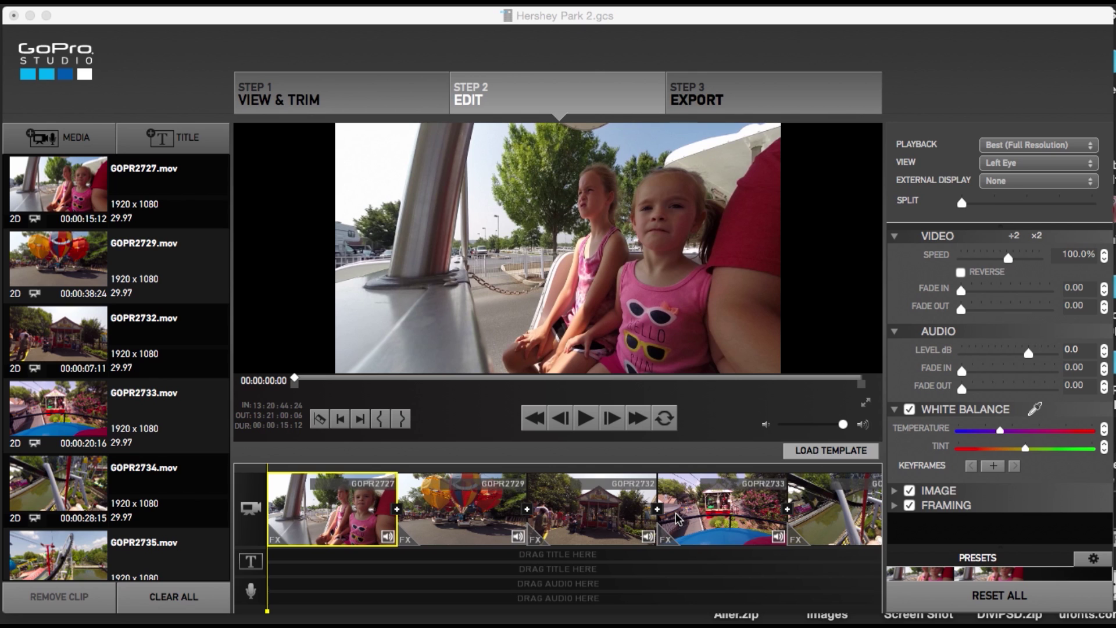
# Import For_All_You_Know.mp3 from the GPM > Video Assets folder into the media list.
pyautogui.click(678, 518)
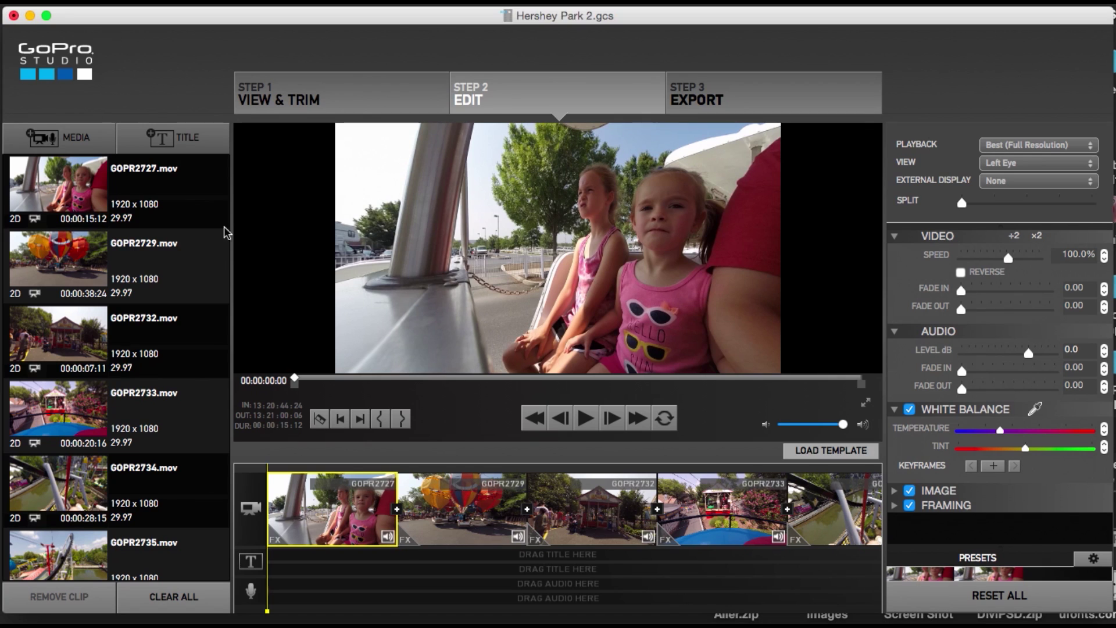
pyautogui.click(79, 142)
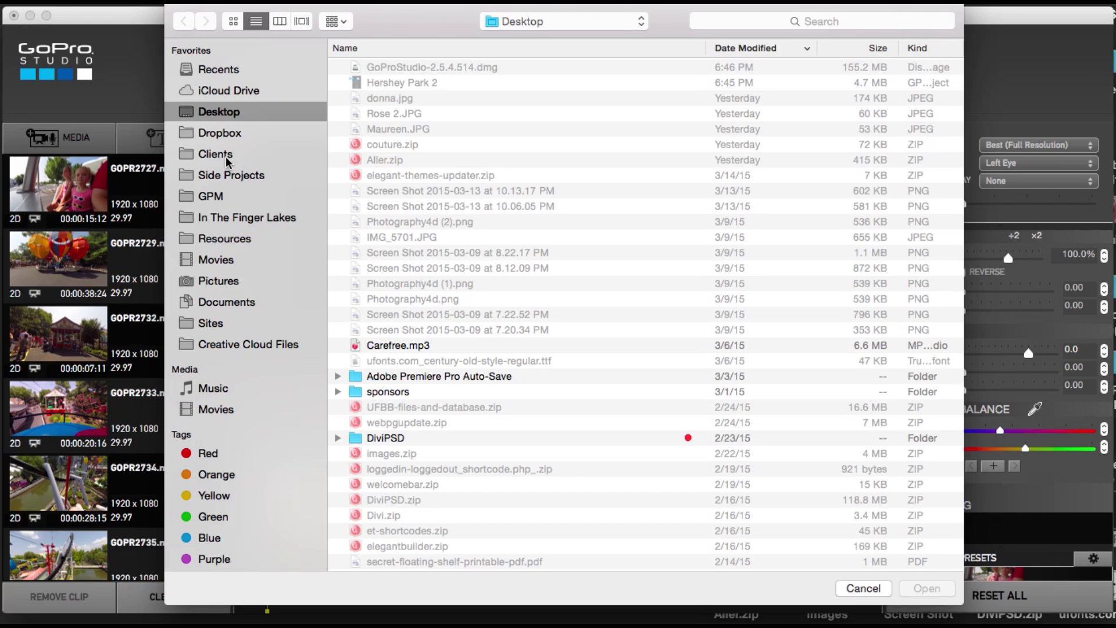
pyautogui.click(218, 199)
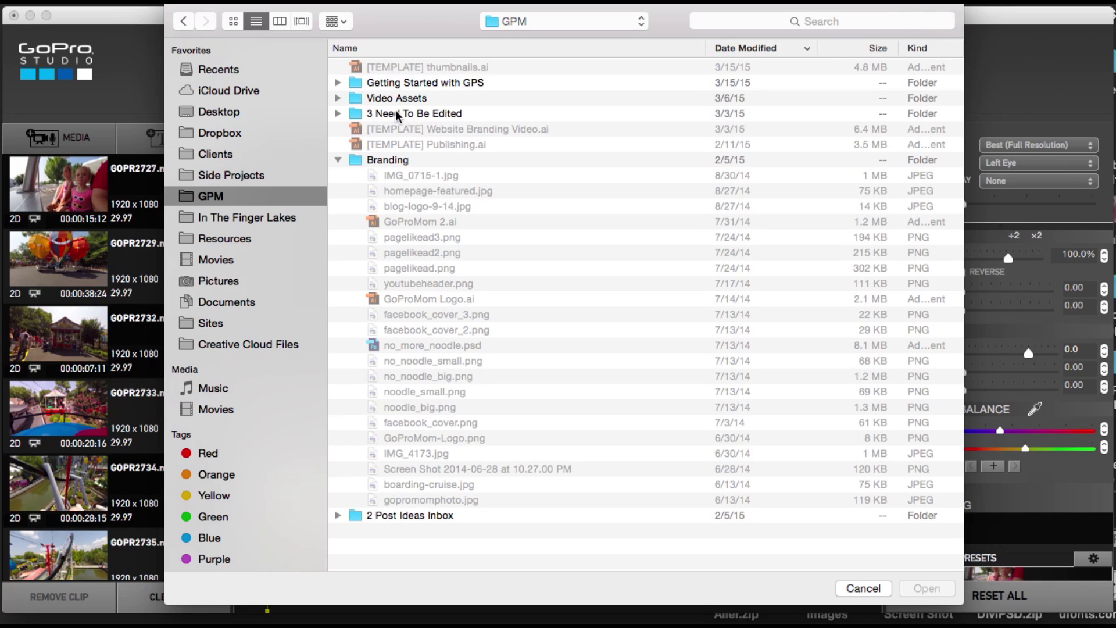
pyautogui.click(359, 103)
pyautogui.doubleClick(359, 104)
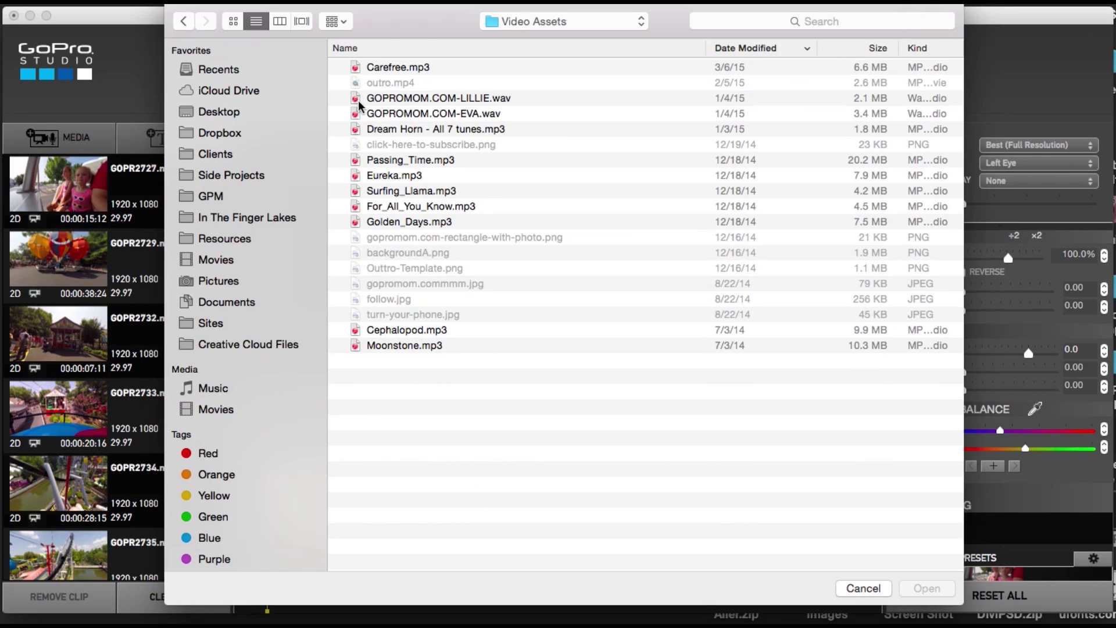
pyautogui.click(354, 209)
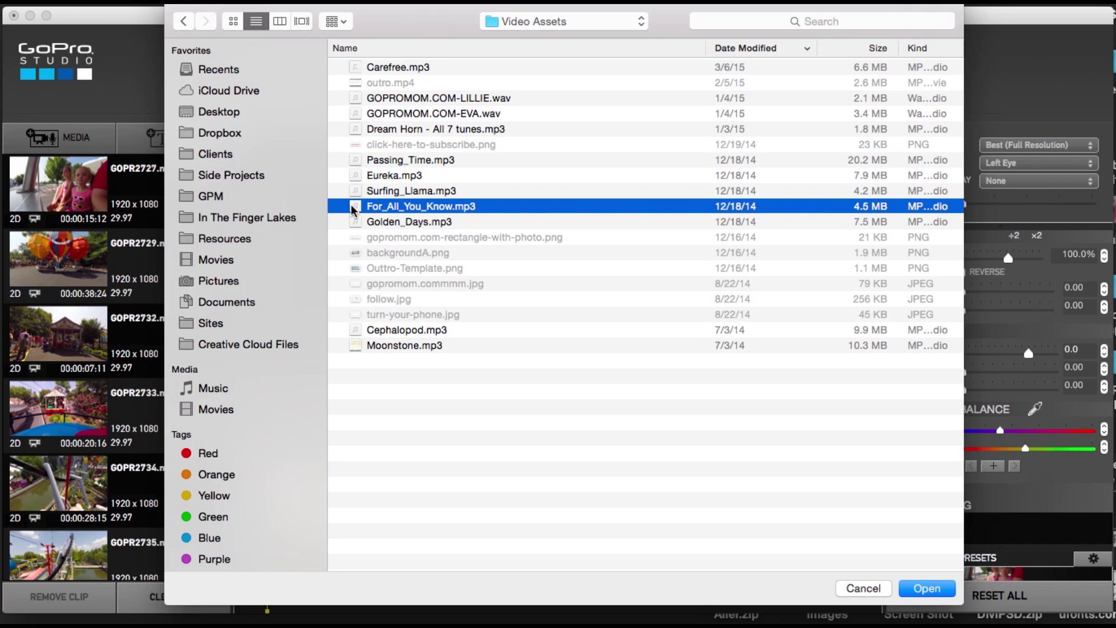
pyautogui.press('Return')
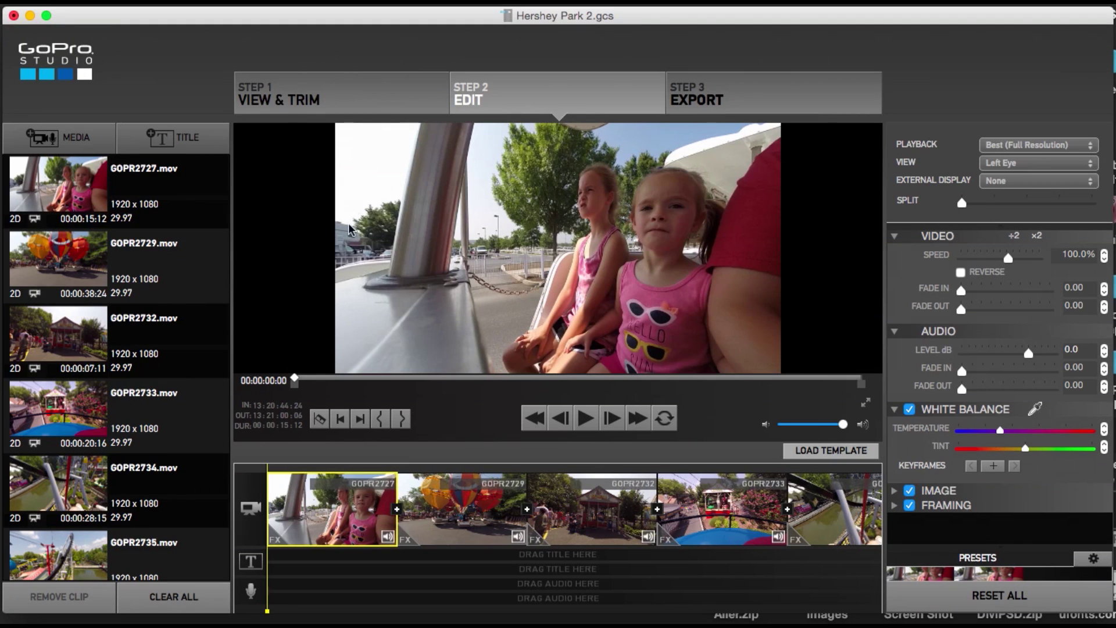
# Drag For_All_You_Know.mp3 from the media list onto the audio track beneath the clips.
pyautogui.scroll(-15, 105, 480)
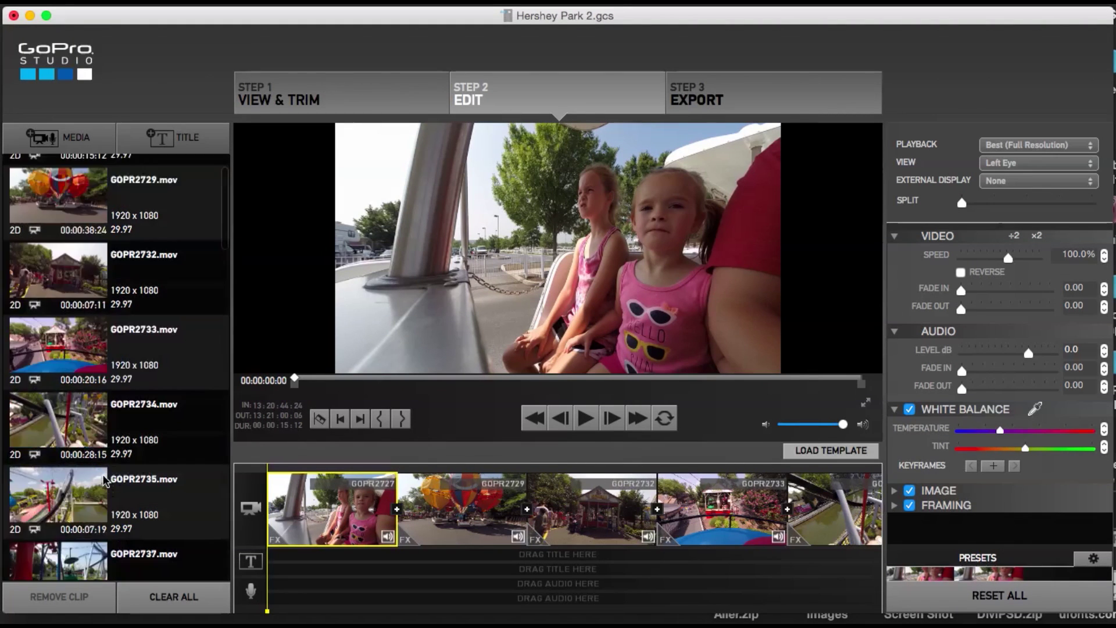
pyautogui.scroll(-5, 104, 480)
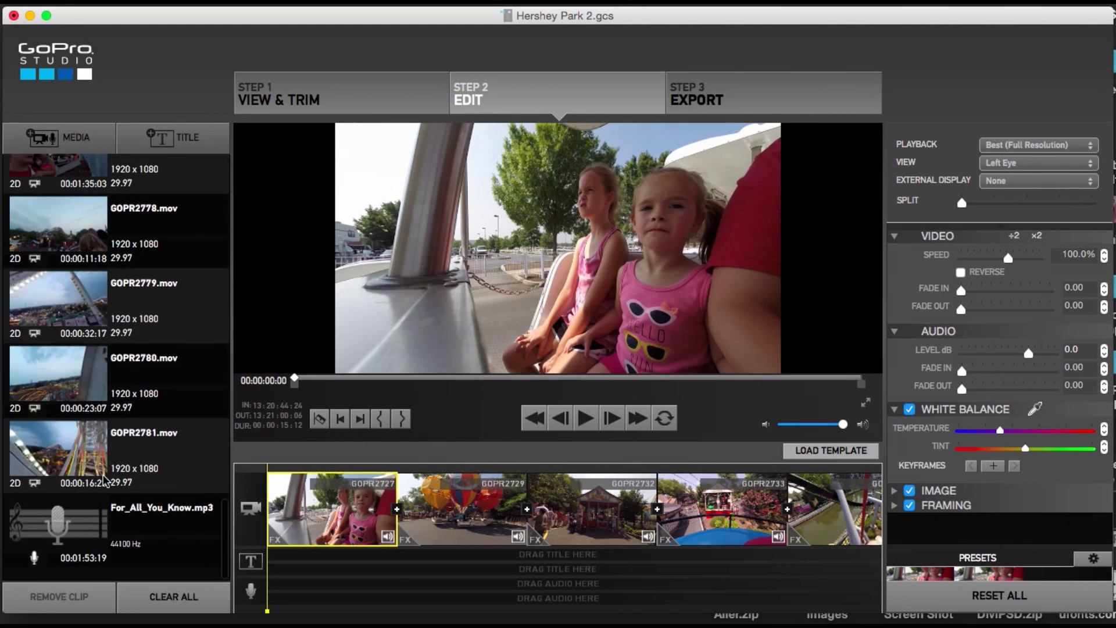
pyautogui.click(64, 540)
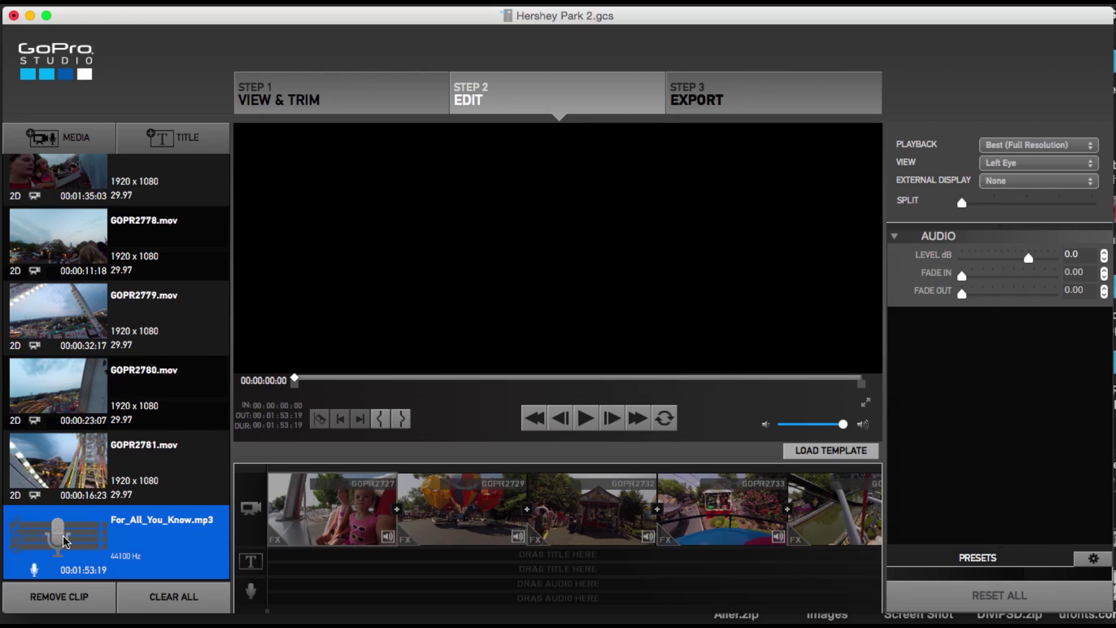
pyautogui.moveTo(64, 541); pyautogui.dragTo(291, 584)
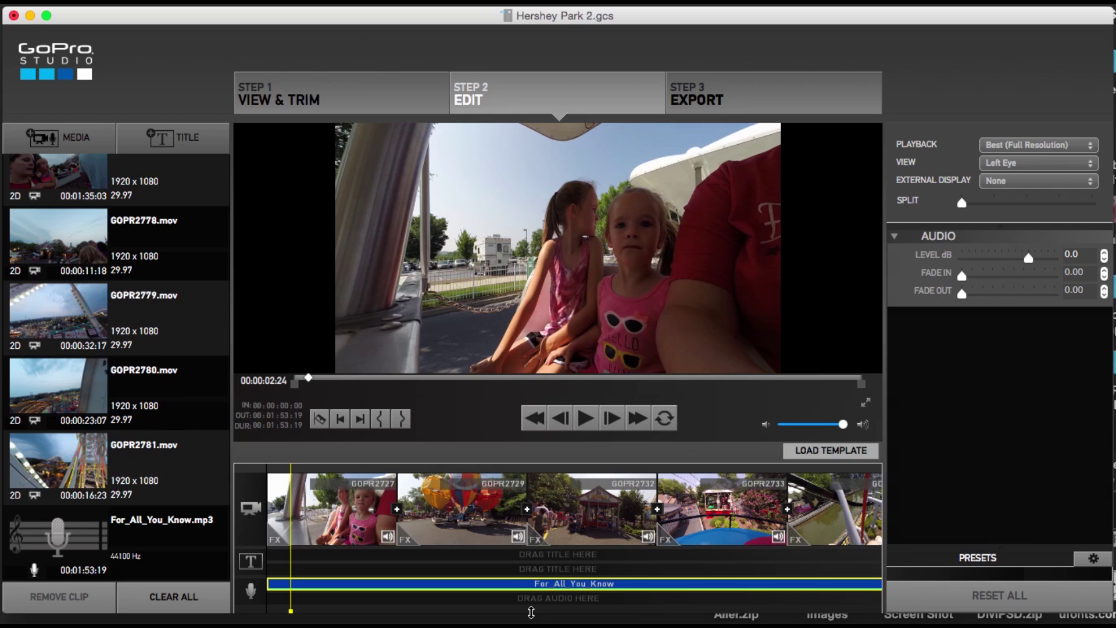
pyautogui.hscroll(5, 422, 593)
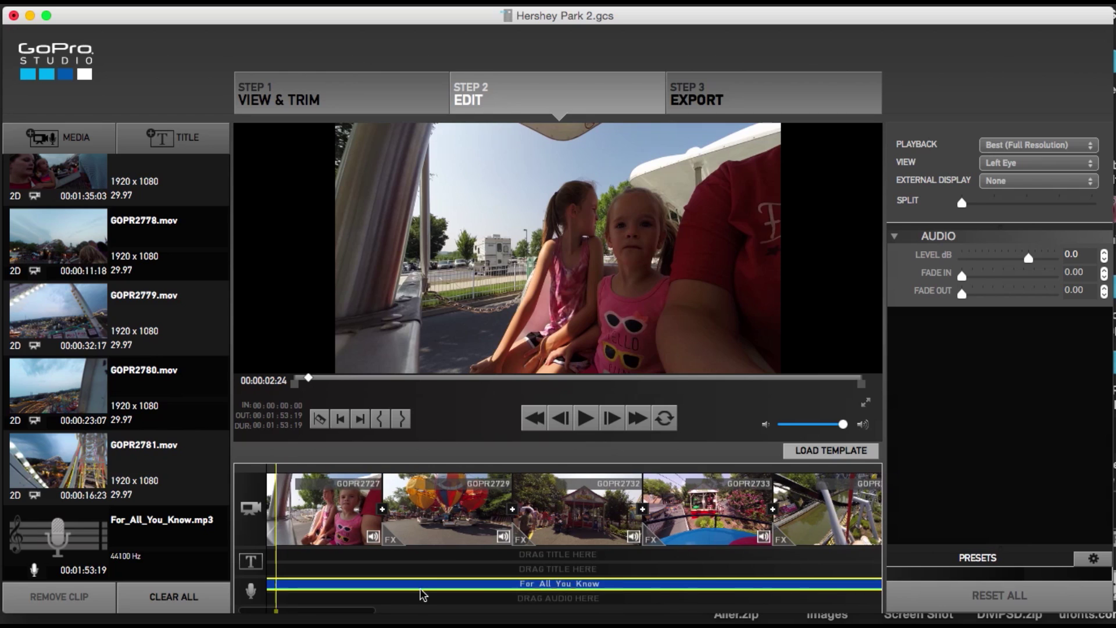
pyautogui.hscroll(8, 422, 593)
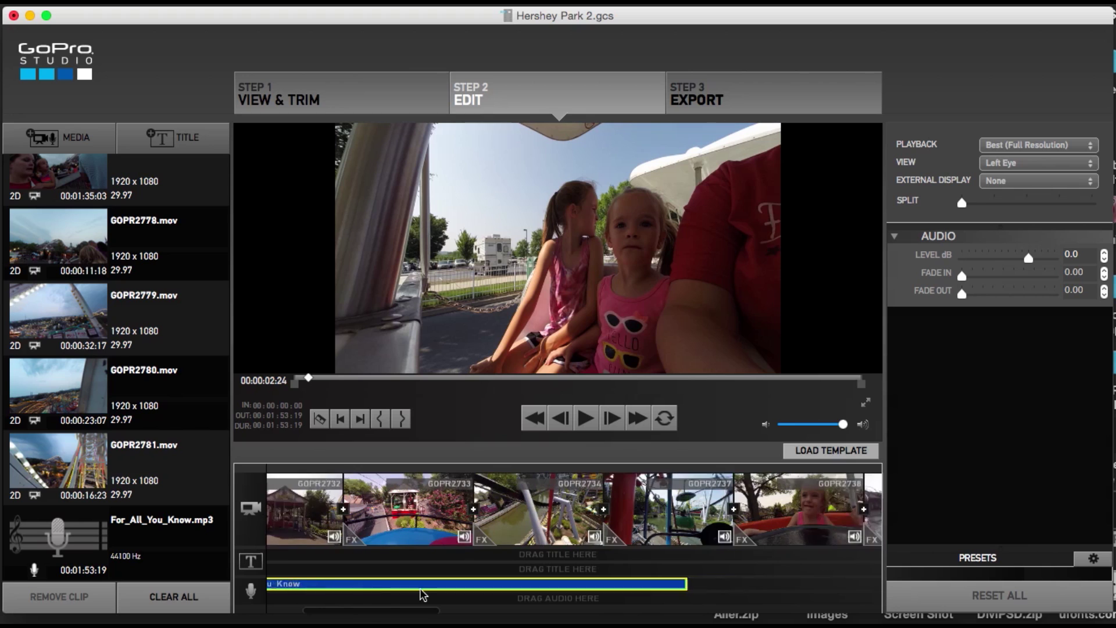
pyautogui.hscroll(1, 422, 594)
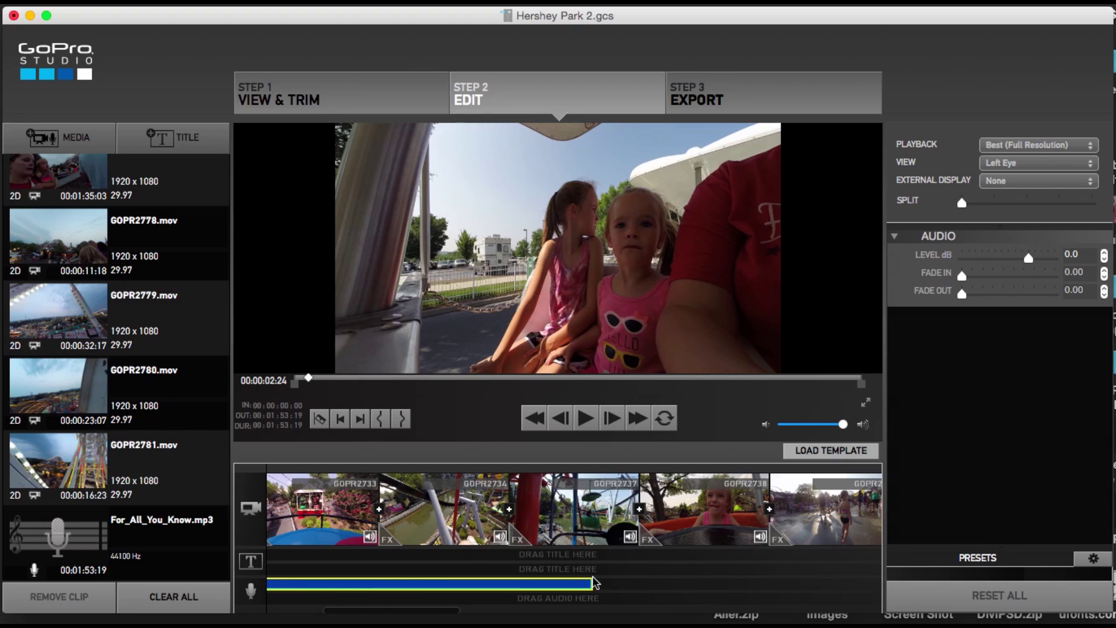
pyautogui.hscroll(5, 594, 581)
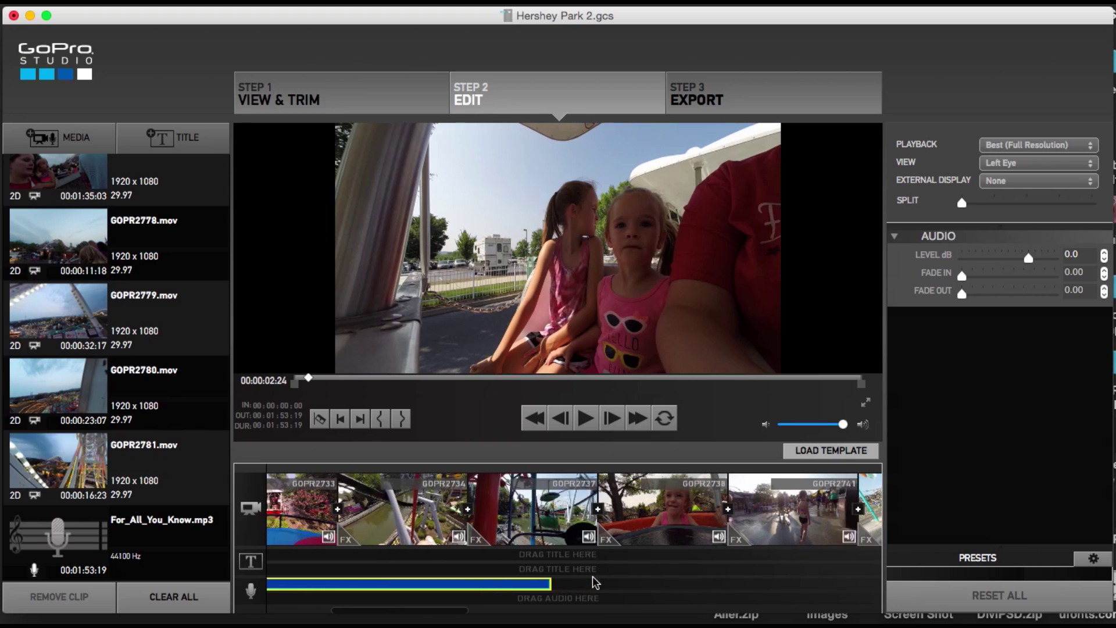
pyautogui.click(493, 470)
pyautogui.press('space')
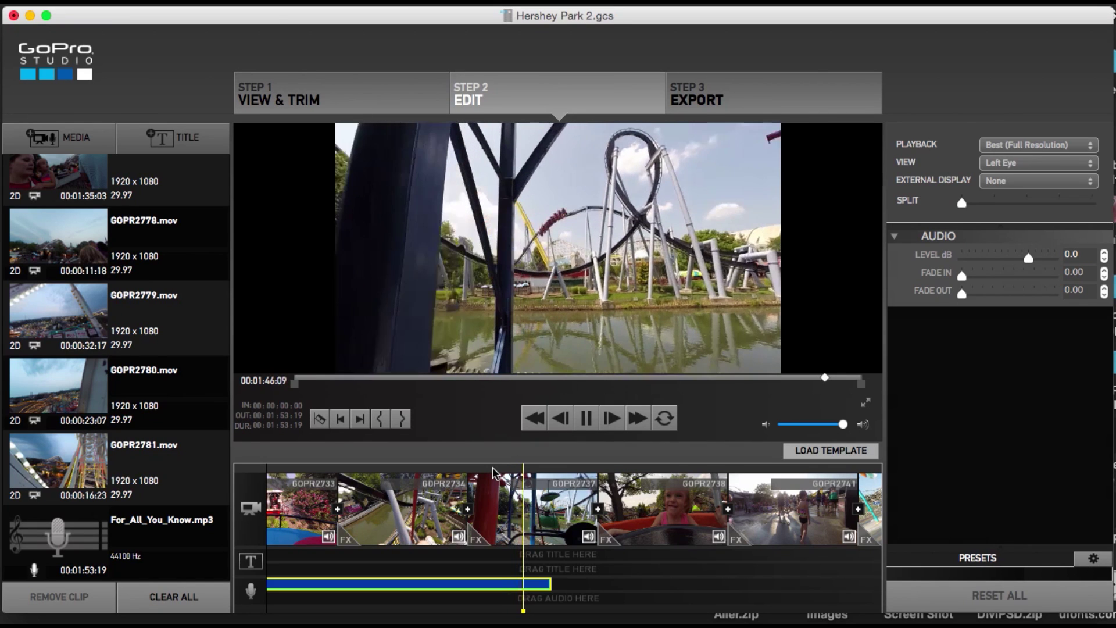
pyautogui.press('space')
pyautogui.click(341, 468)
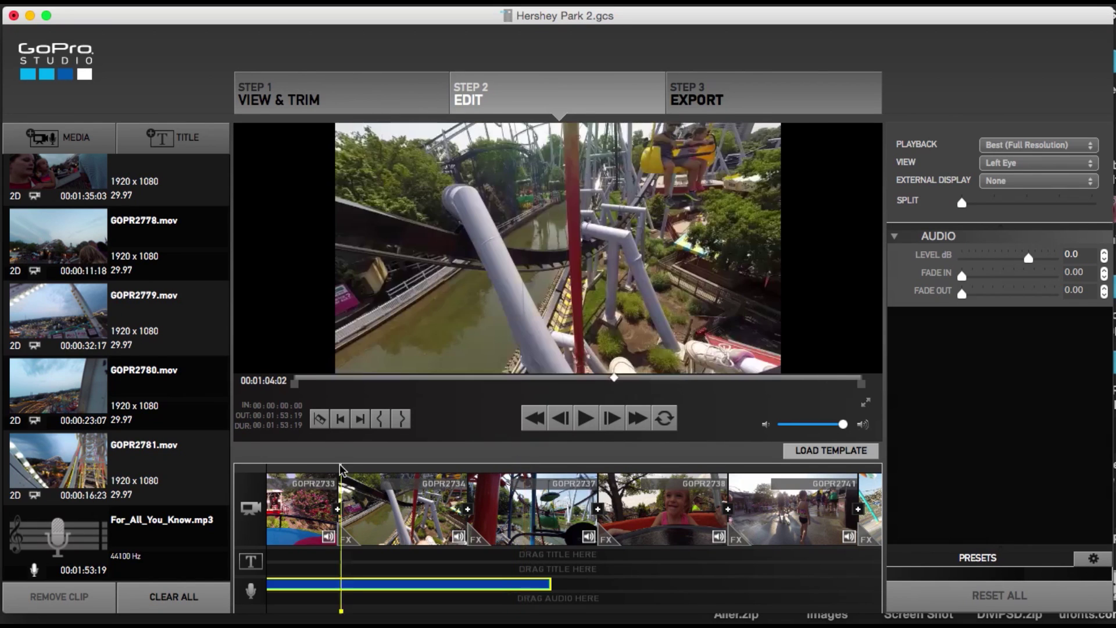
pyautogui.press('space')
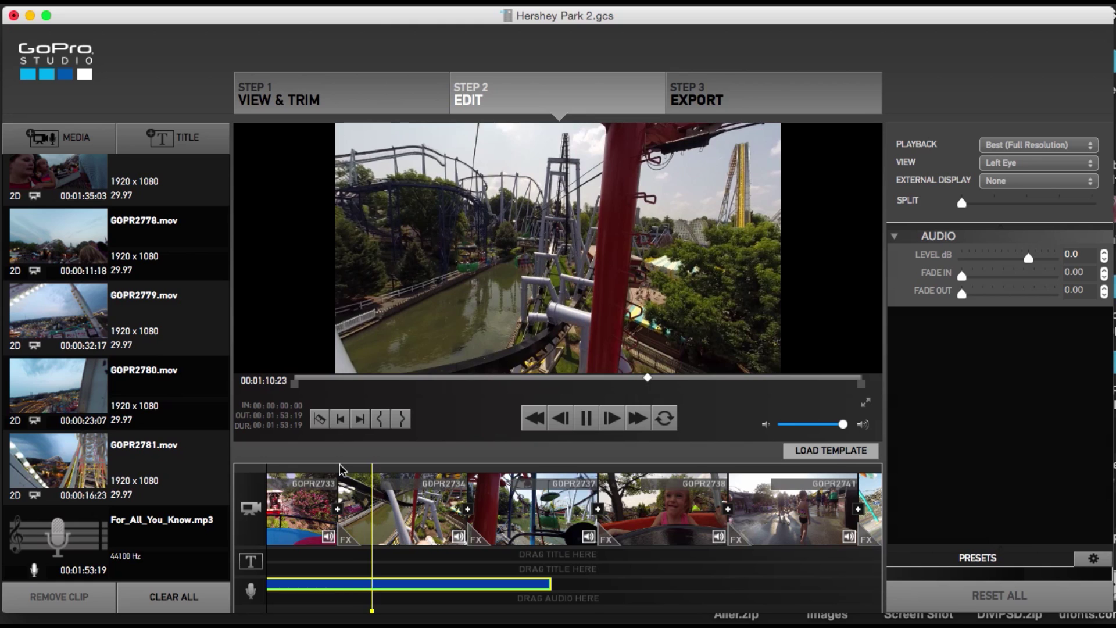
pyautogui.press('space')
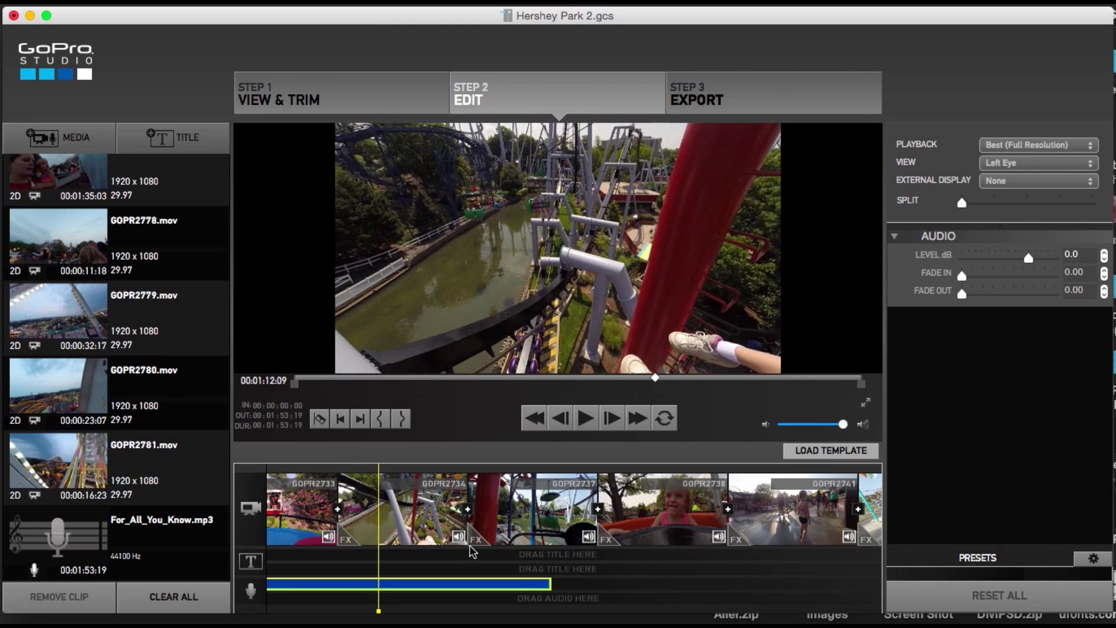
pyautogui.hscroll(-10, 472, 551)
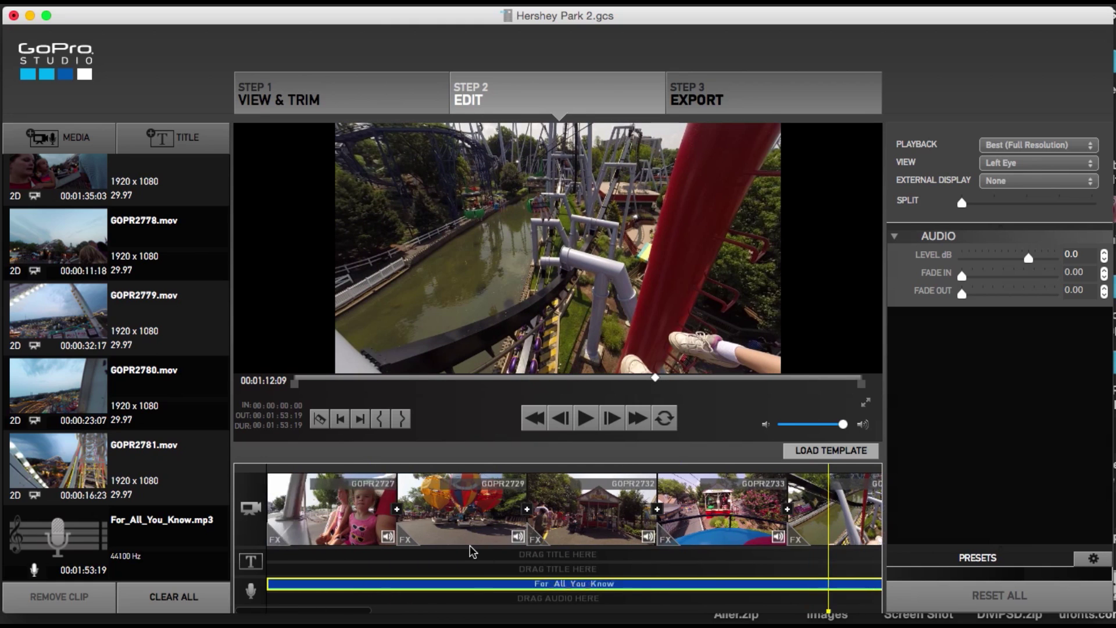
pyautogui.click(318, 512)
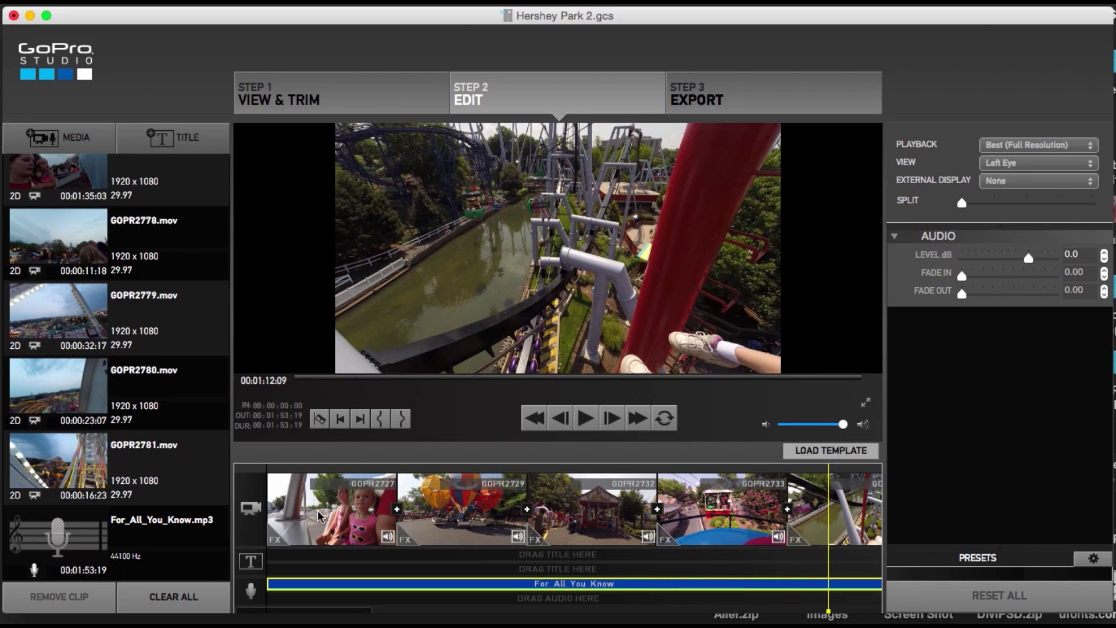
pyautogui.click(291, 469)
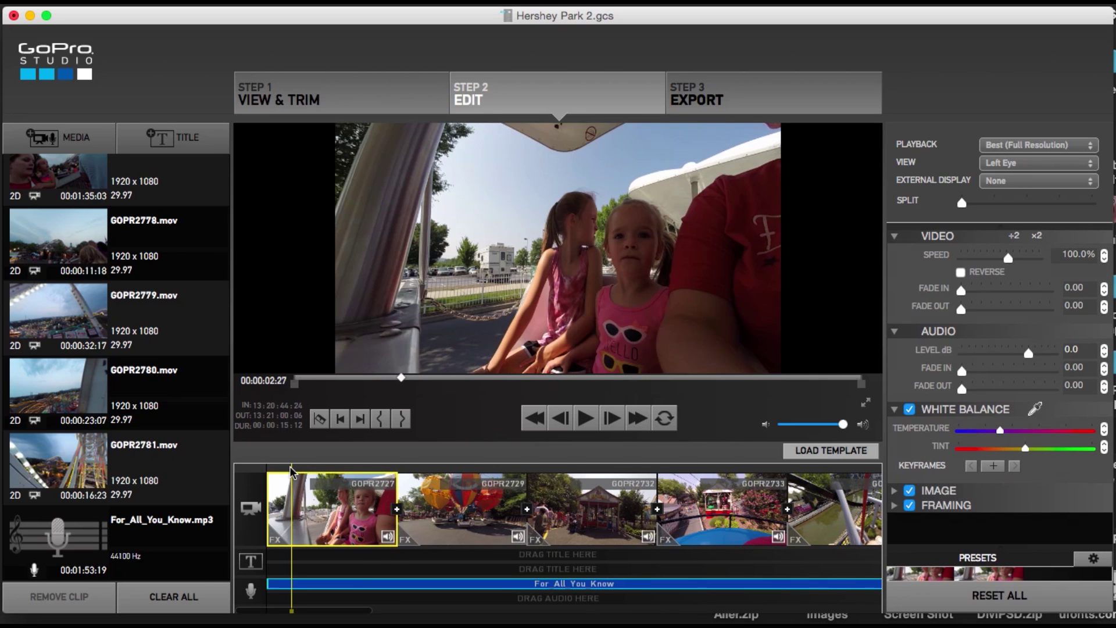
pyautogui.press('space')
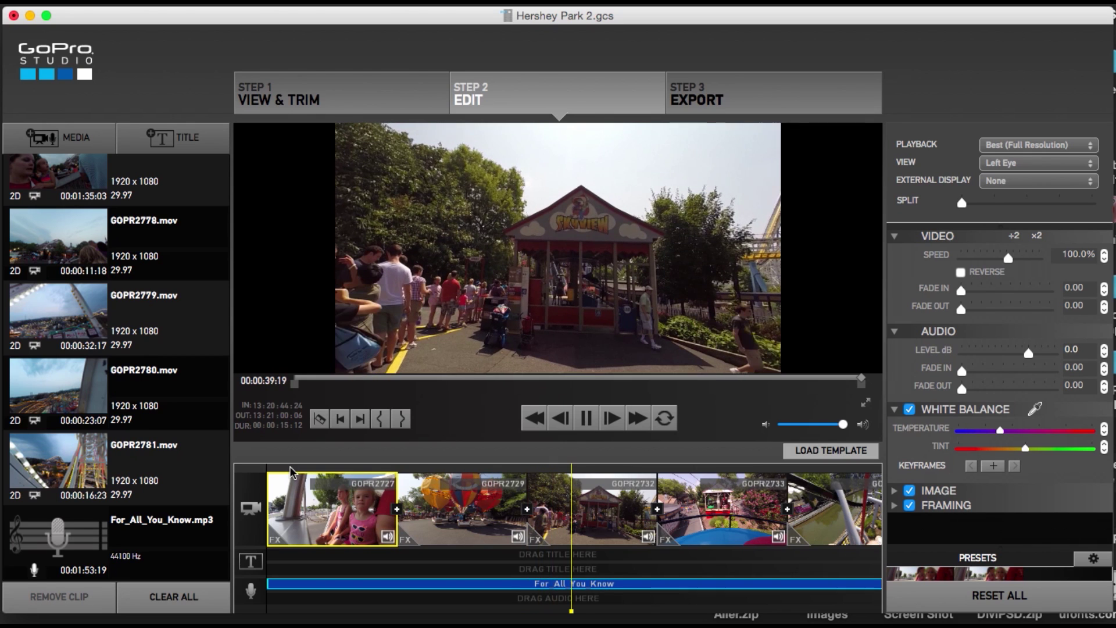
pyautogui.press('space')
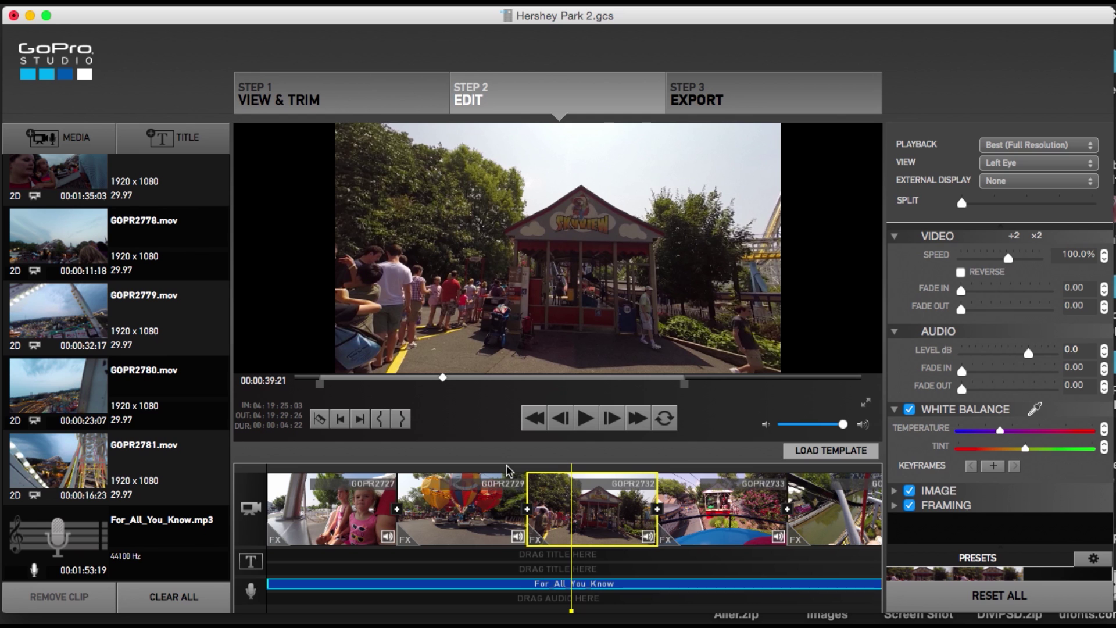
# Trim GOPR2729 at the balloon-ride frame to 00:00:18:24, then play on and select GOPR2734.
pyautogui.click(490, 474)
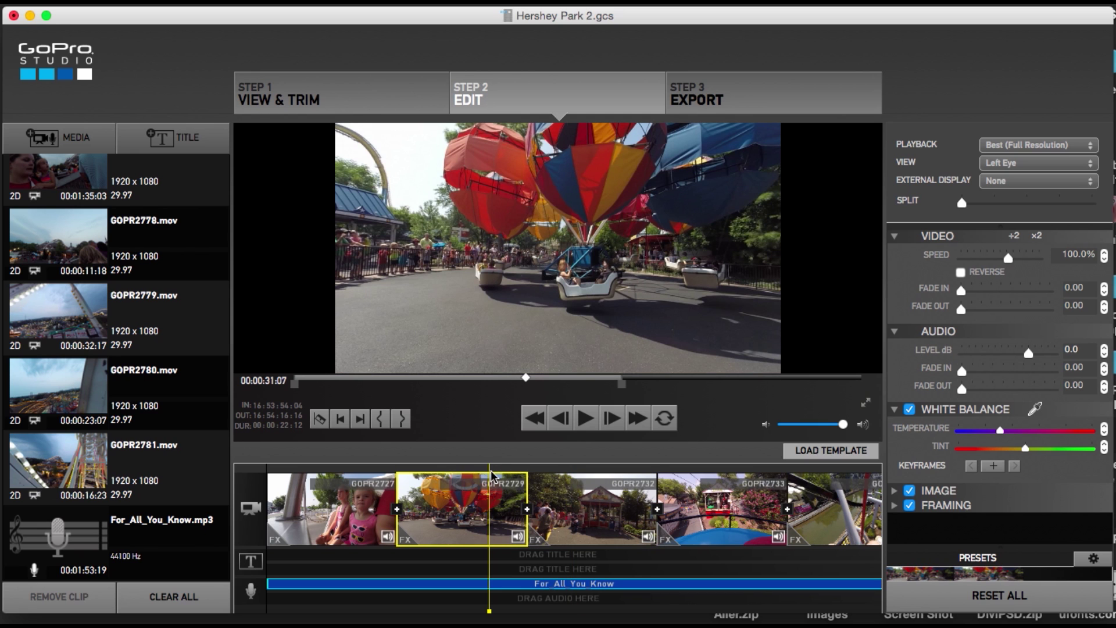
pyautogui.press('space')
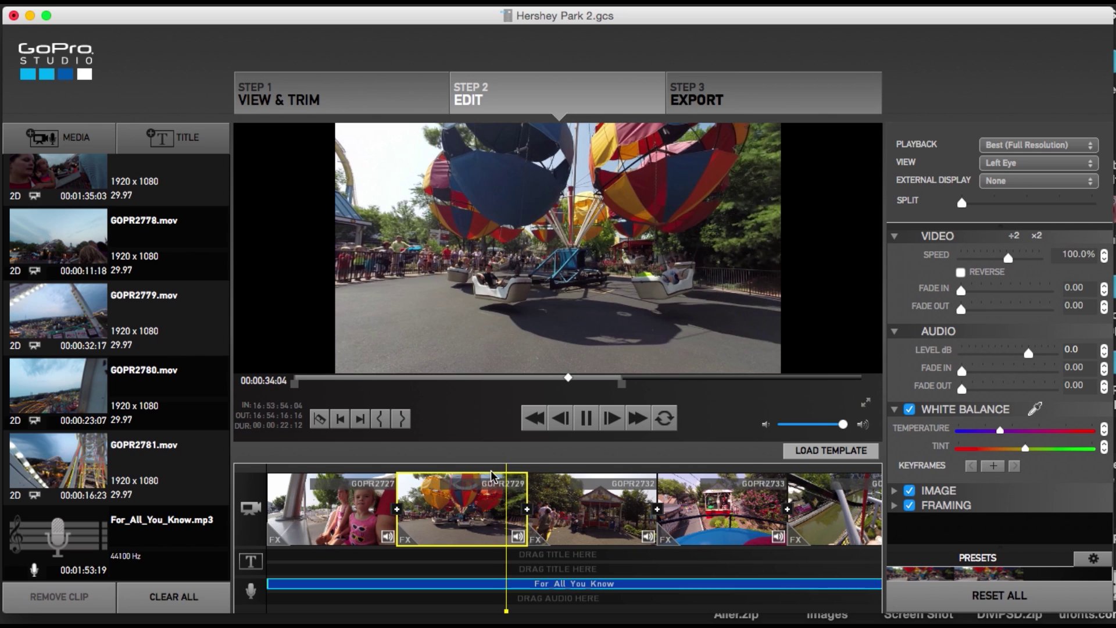
pyautogui.press('space')
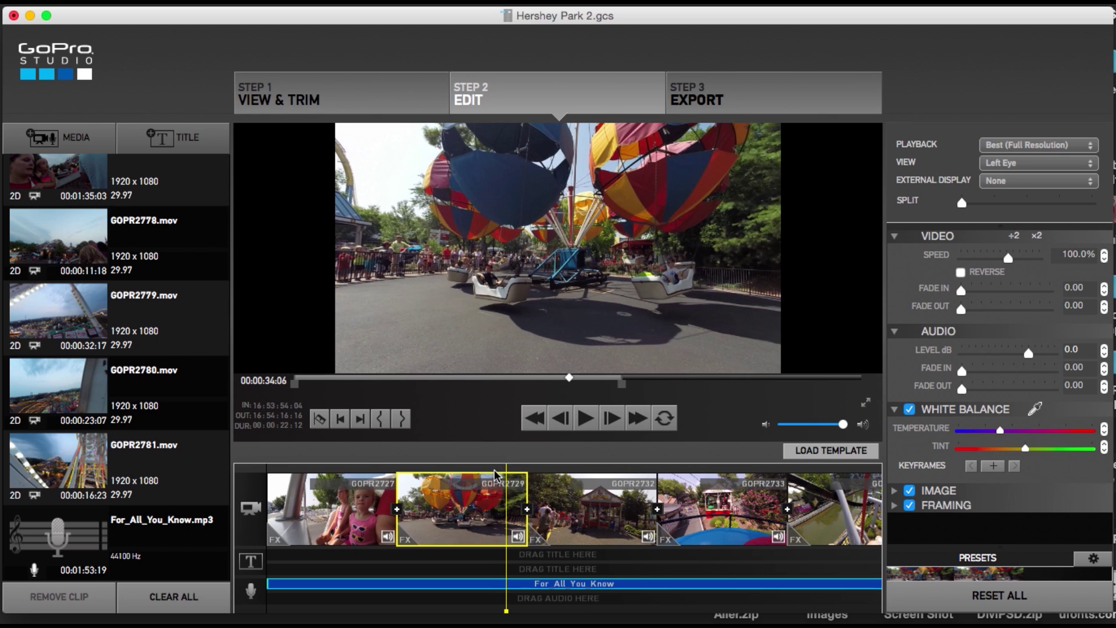
pyautogui.click(402, 419)
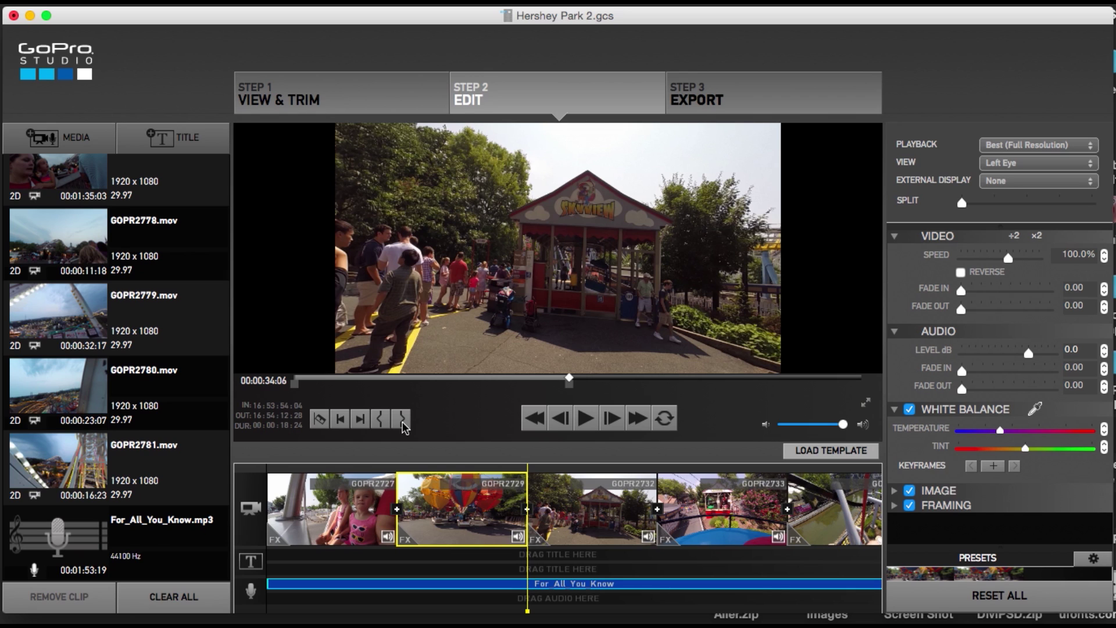
pyautogui.press('space')
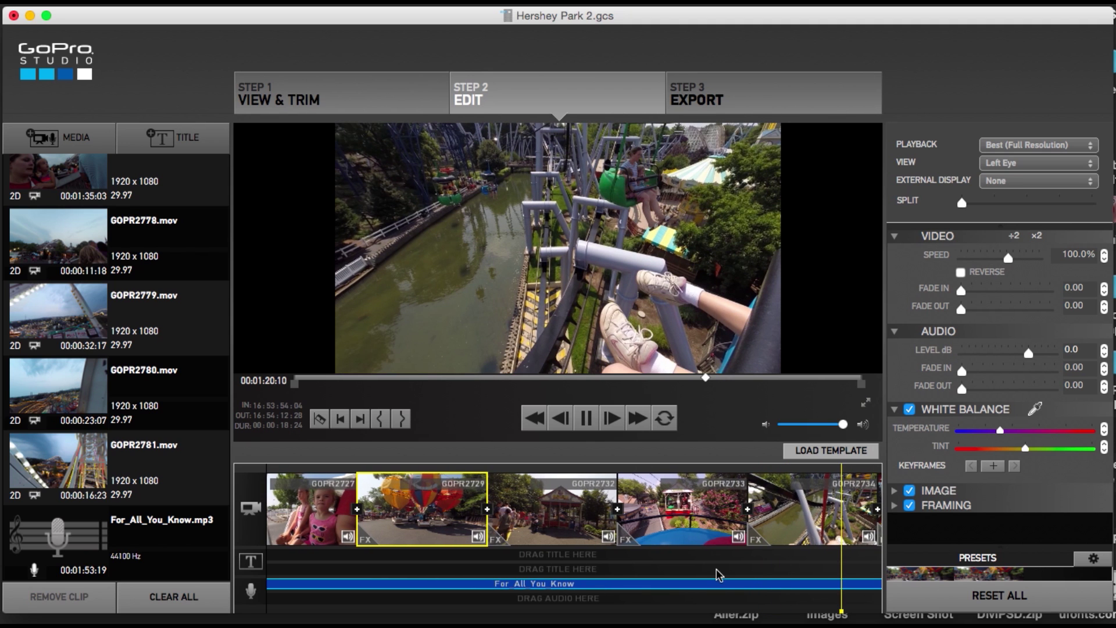
pyautogui.click(712, 563)
# Preview the roller-coaster footage through GOPR2734 and select clip GOPR2737.
pyautogui.hscroll(2, 713, 563)
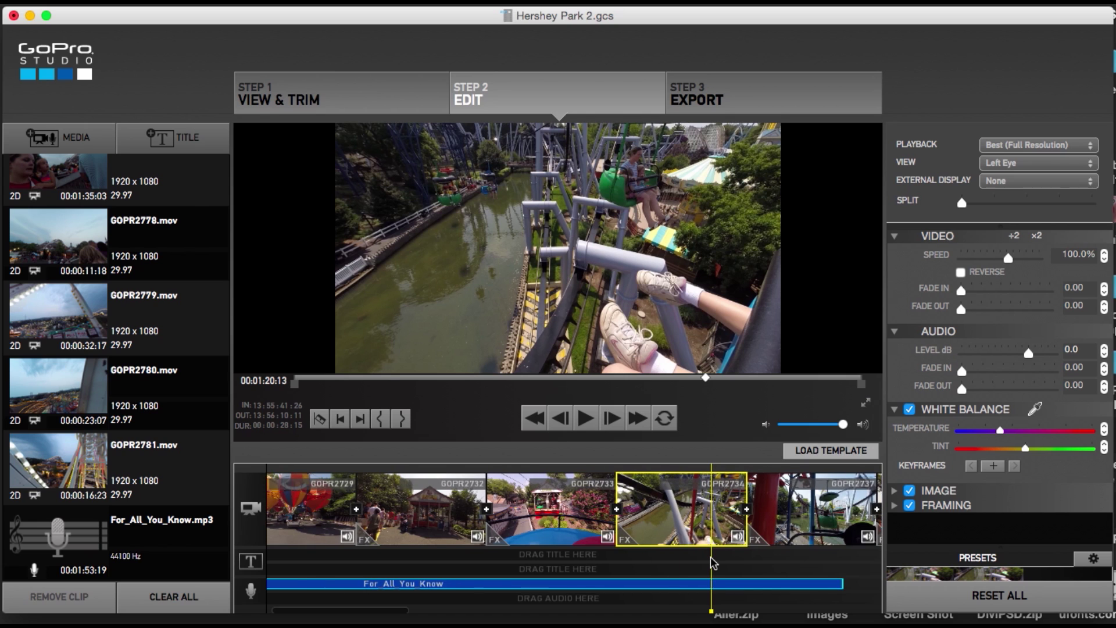
pyautogui.hscroll(3, 714, 562)
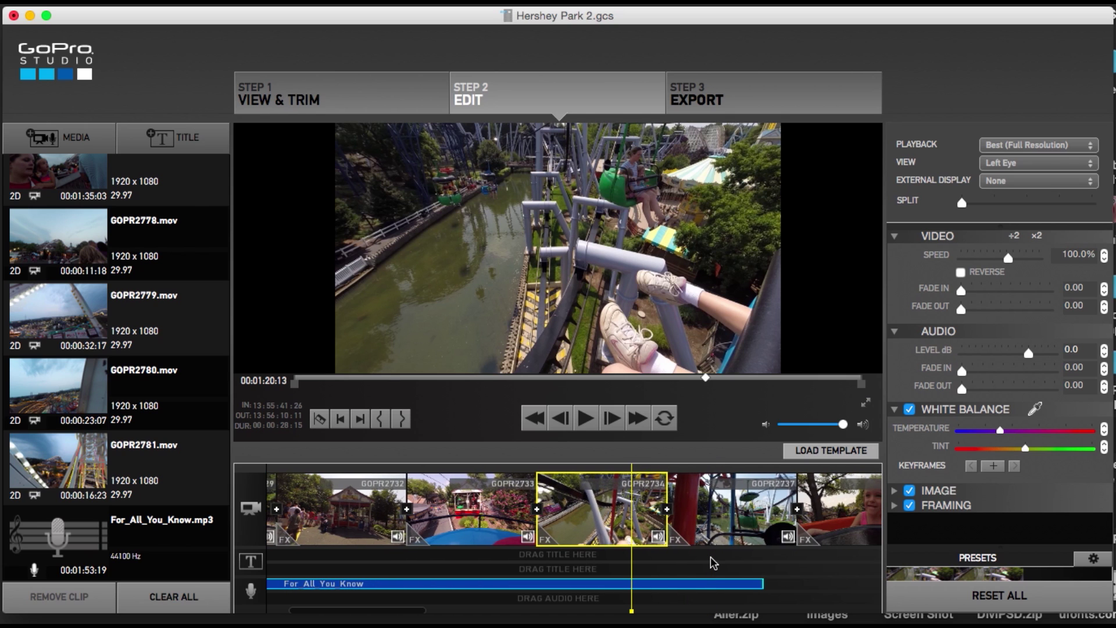
pyautogui.hscroll(3, 713, 563)
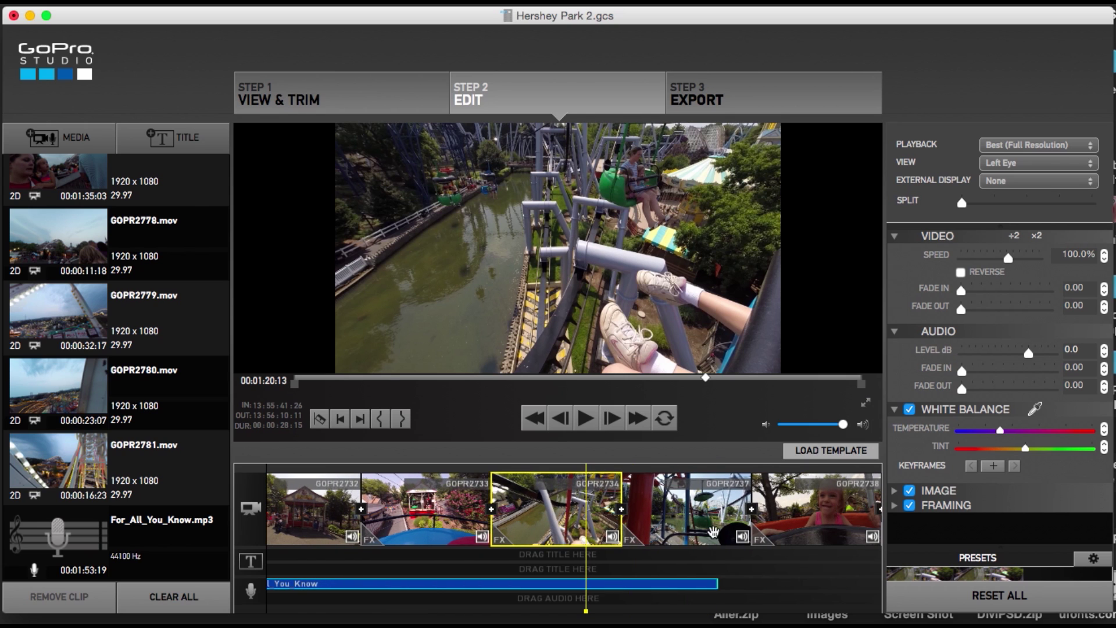
pyautogui.press('space')
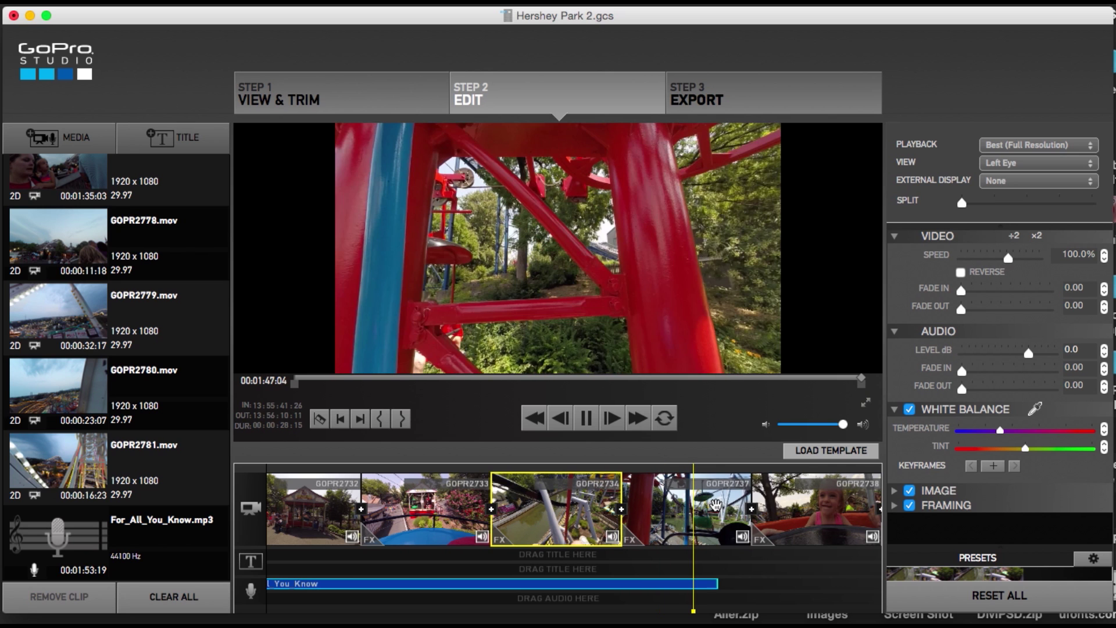
pyautogui.click(730, 496)
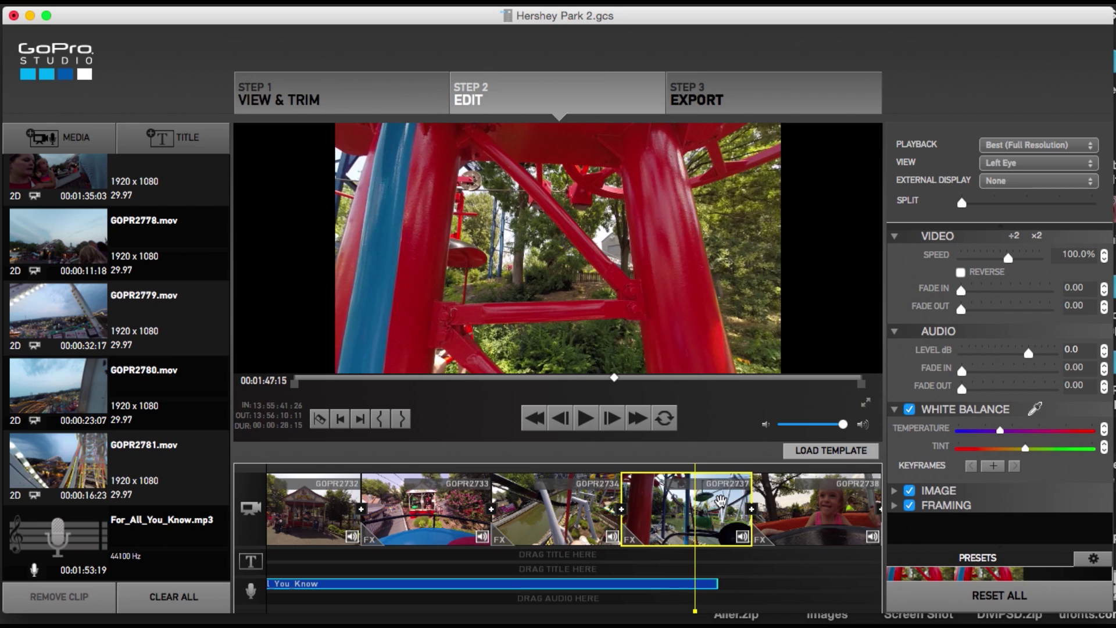
# Stop inside GOPR2737 and mark its out point, trimming it to 00:00:19:07.
pyautogui.click(584, 424)
pyautogui.click(402, 419)
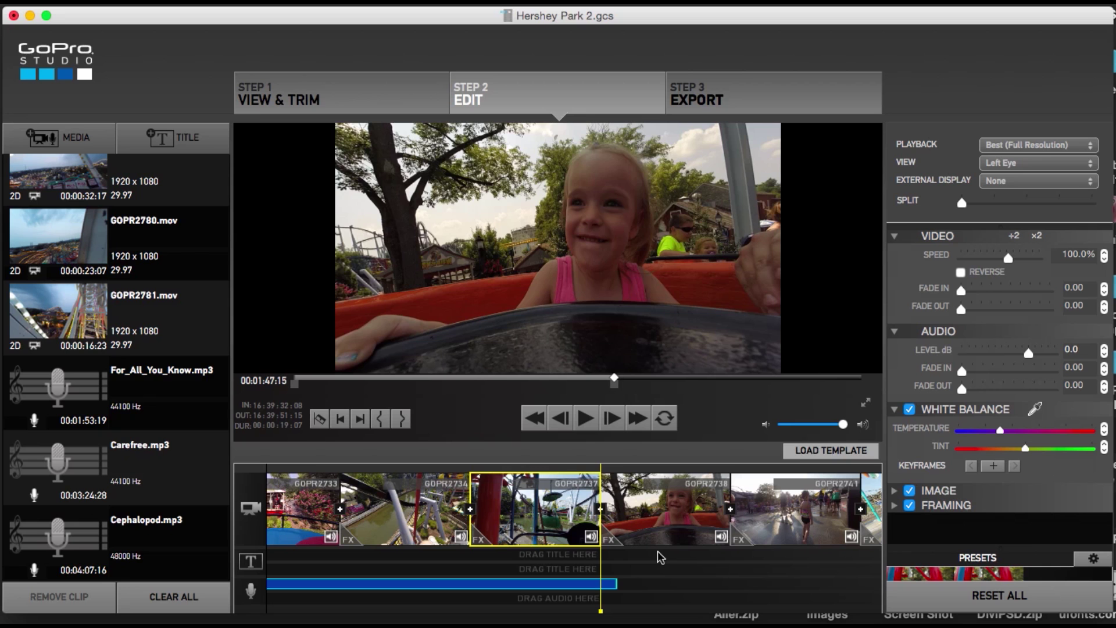
# Review GOPR2738 to near its end, then select Cephalopod.mp3 in the media list.
pyautogui.press('space')
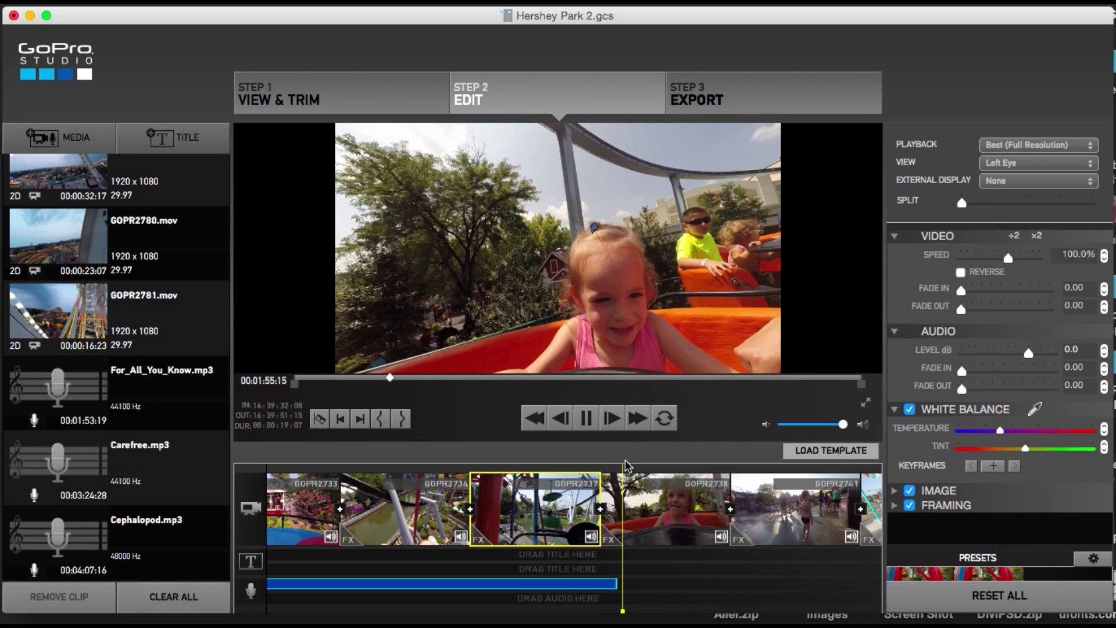
pyautogui.click(639, 523)
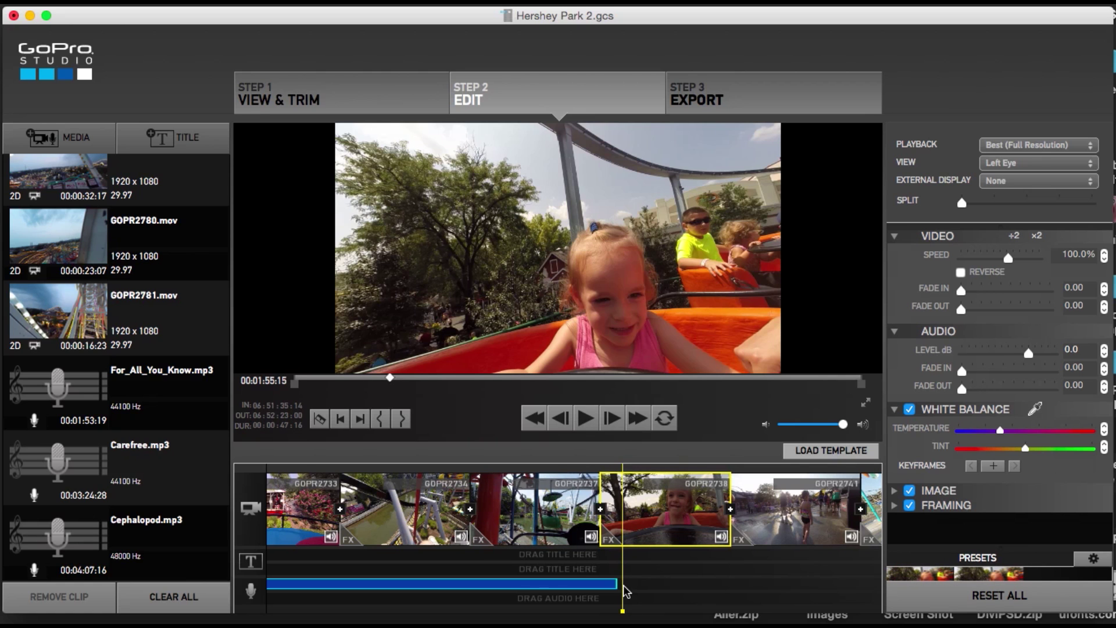
pyautogui.moveTo(623, 475); pyautogui.dragTo(727, 474)
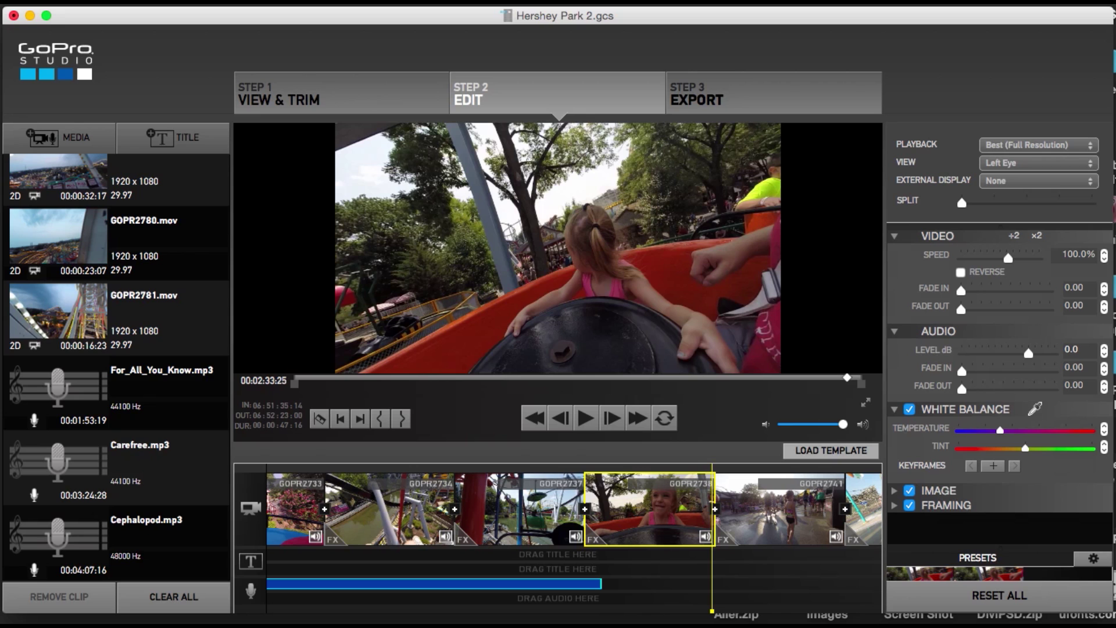
pyautogui.click(66, 535)
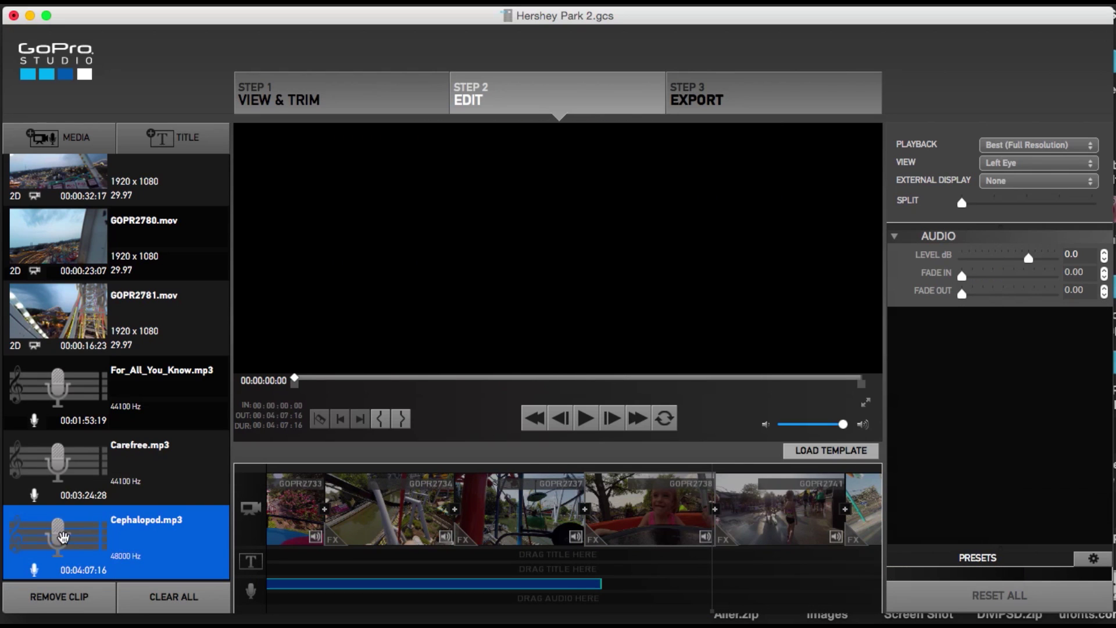
# Place Cephalopod.mp3 on the audio track at GOPR2741, after For All You Know, and play it.
pyautogui.moveTo(63, 536); pyautogui.dragTo(771, 579)
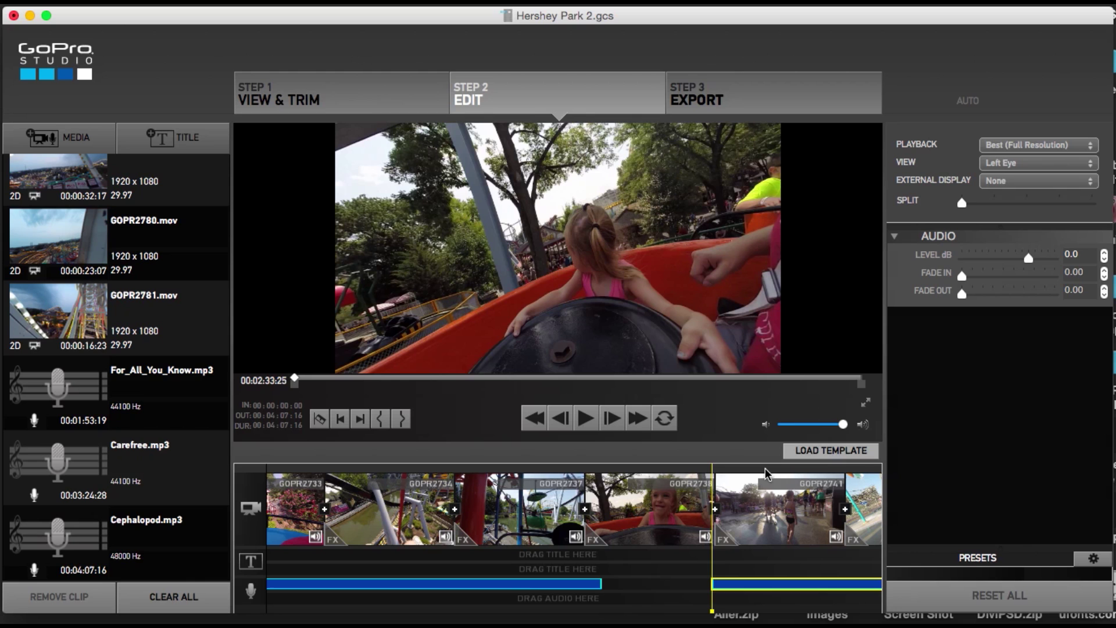
pyautogui.press('space')
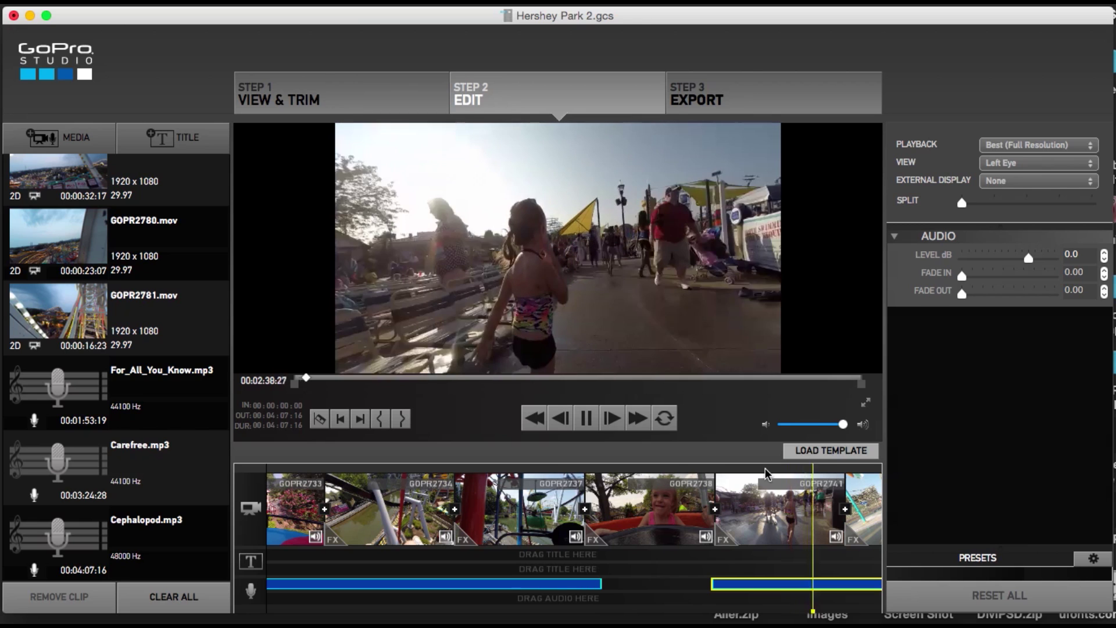
pyautogui.press('space')
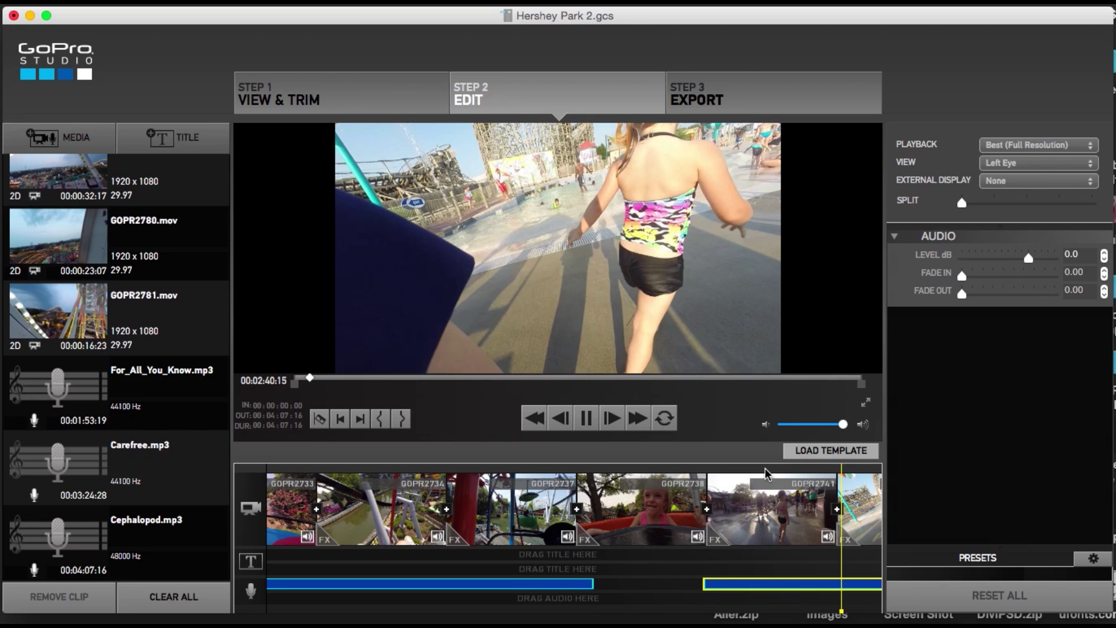
pyautogui.hscroll(2, 769, 564)
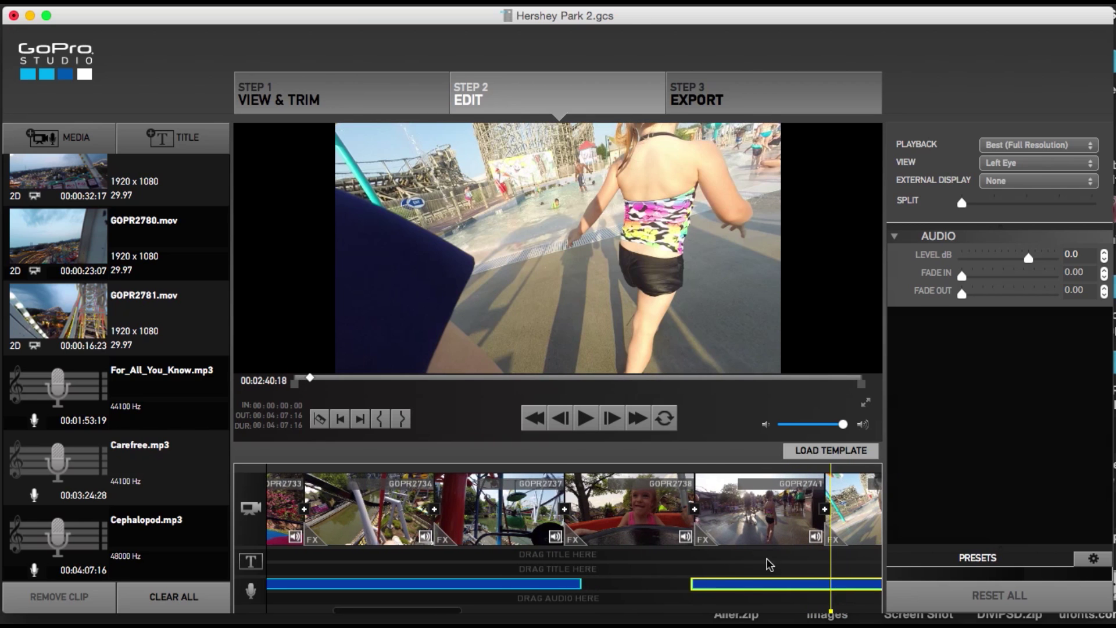
pyautogui.click(720, 587)
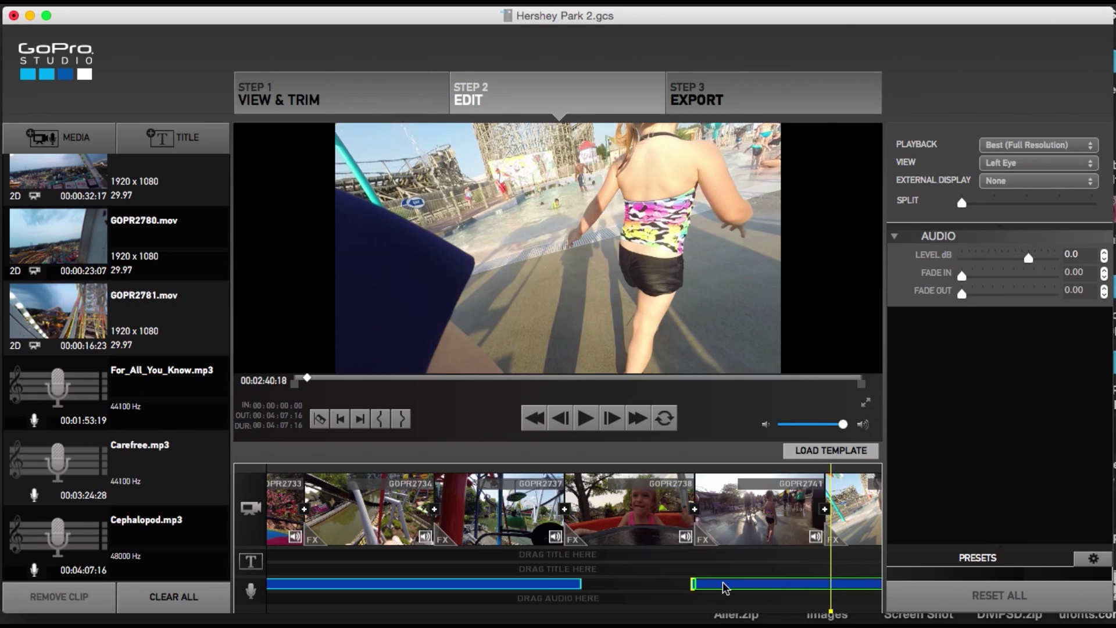
pyautogui.click(723, 587)
pyautogui.hscroll(5, 727, 555)
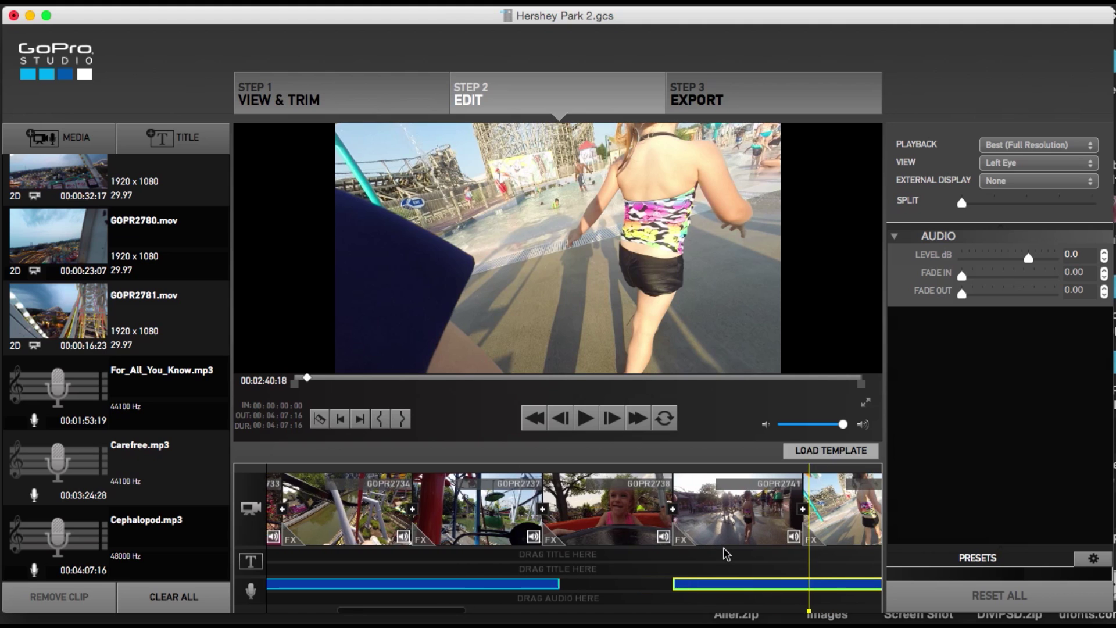
pyautogui.hscroll(4, 727, 555)
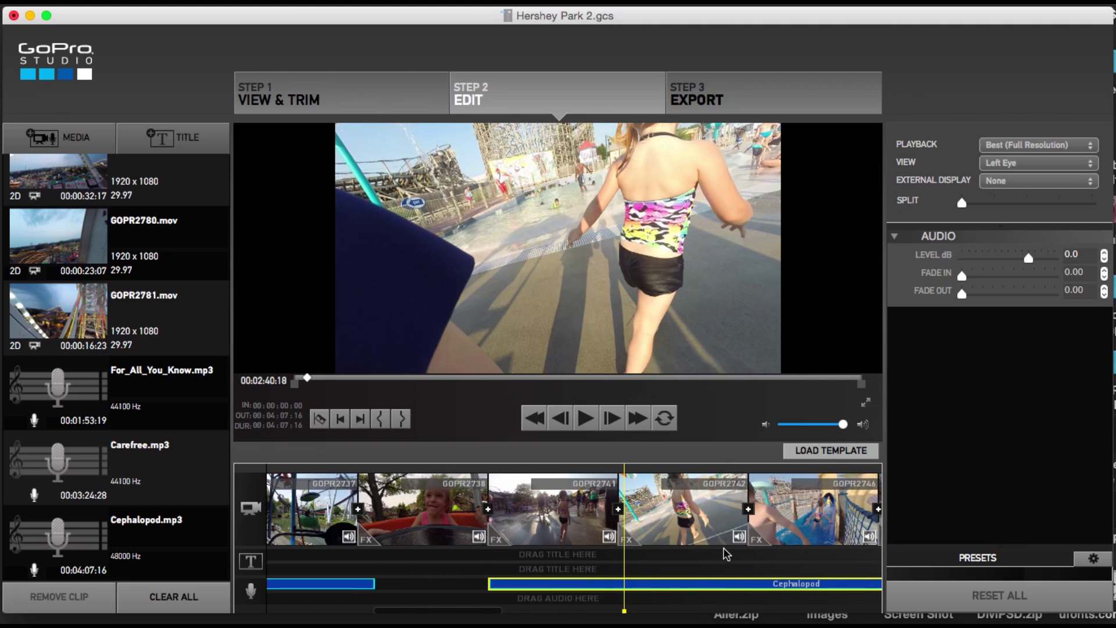
pyautogui.hscroll(15, 727, 555)
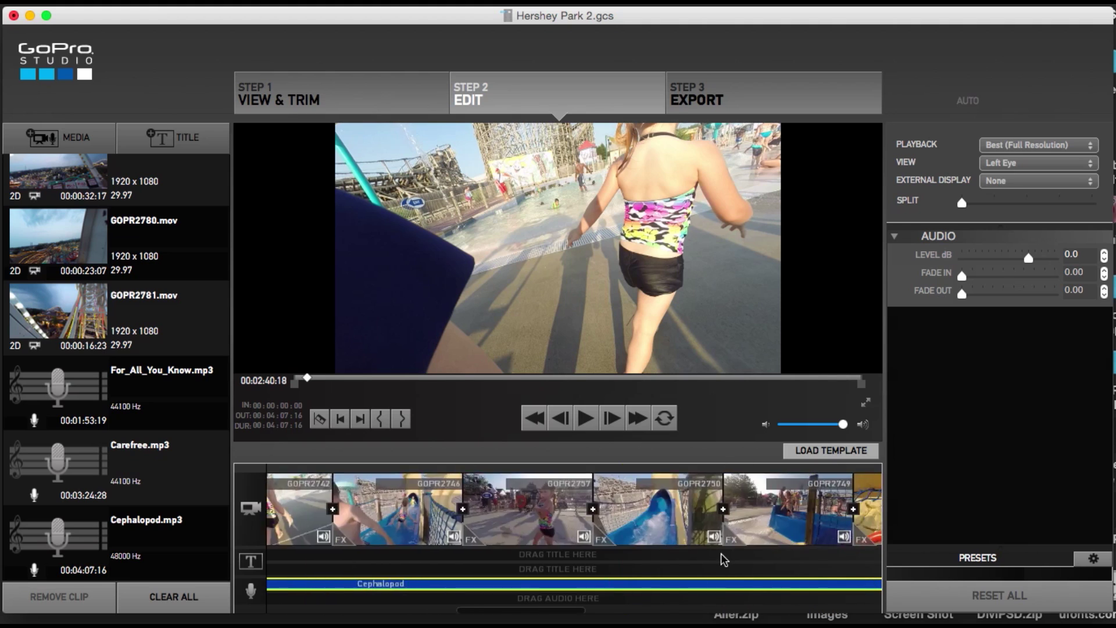
pyautogui.hscroll(14, 724, 559)
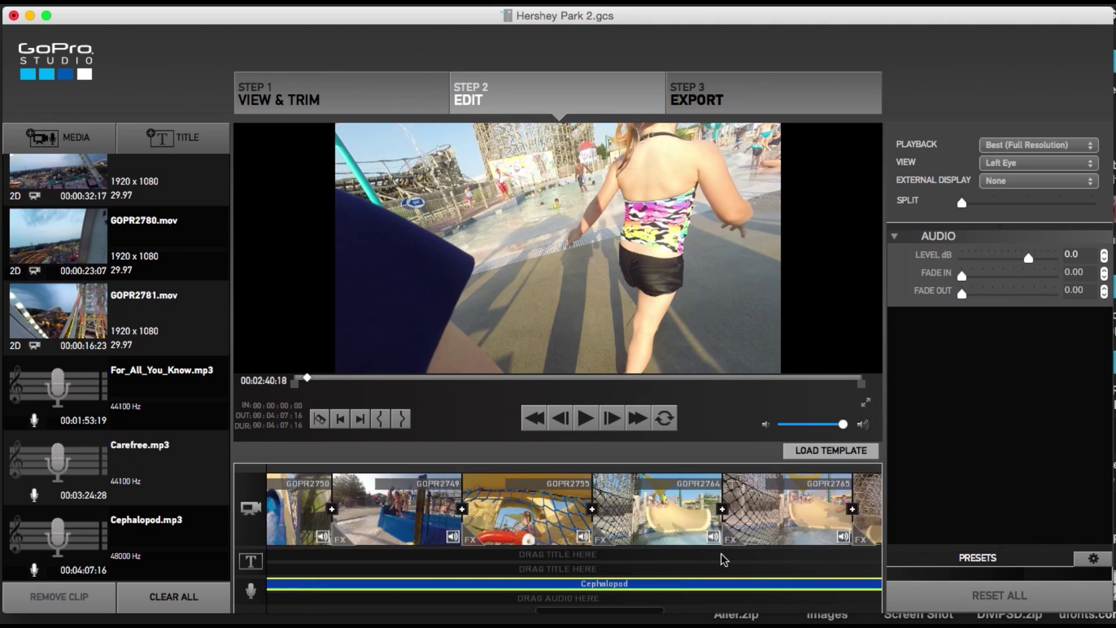
pyautogui.hscroll(16, 724, 559)
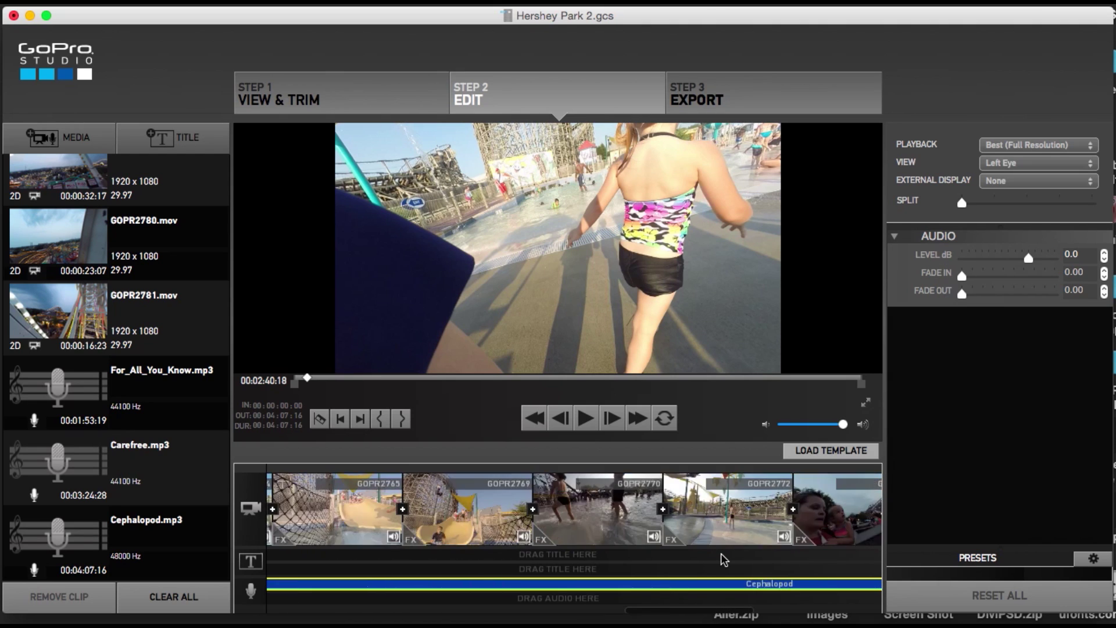
pyautogui.hscroll(16, 724, 559)
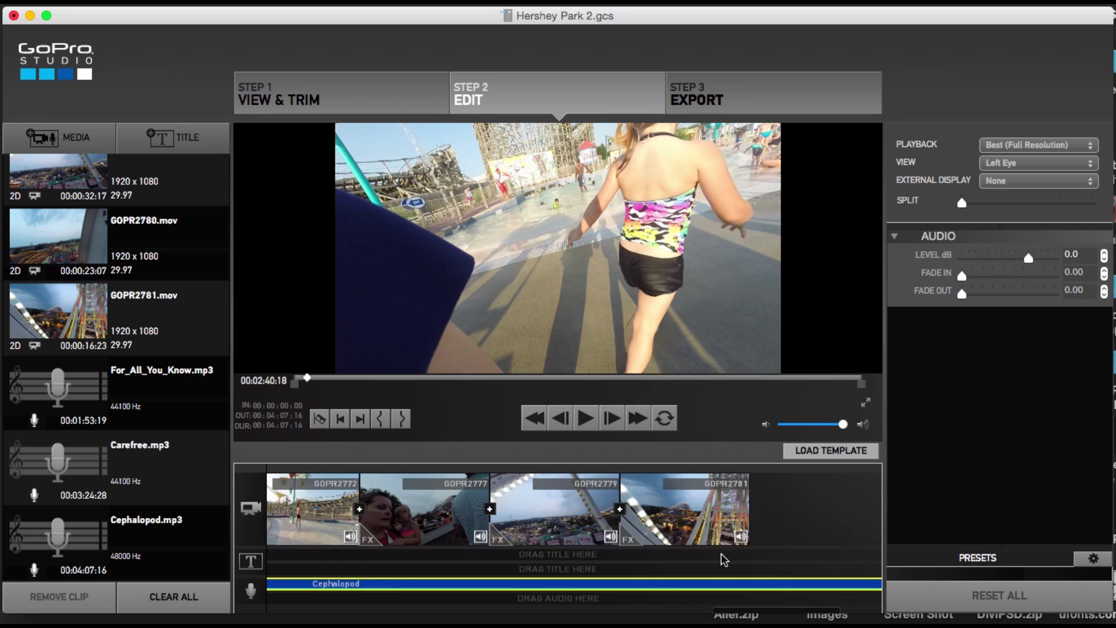
pyautogui.hscroll(7, 724, 560)
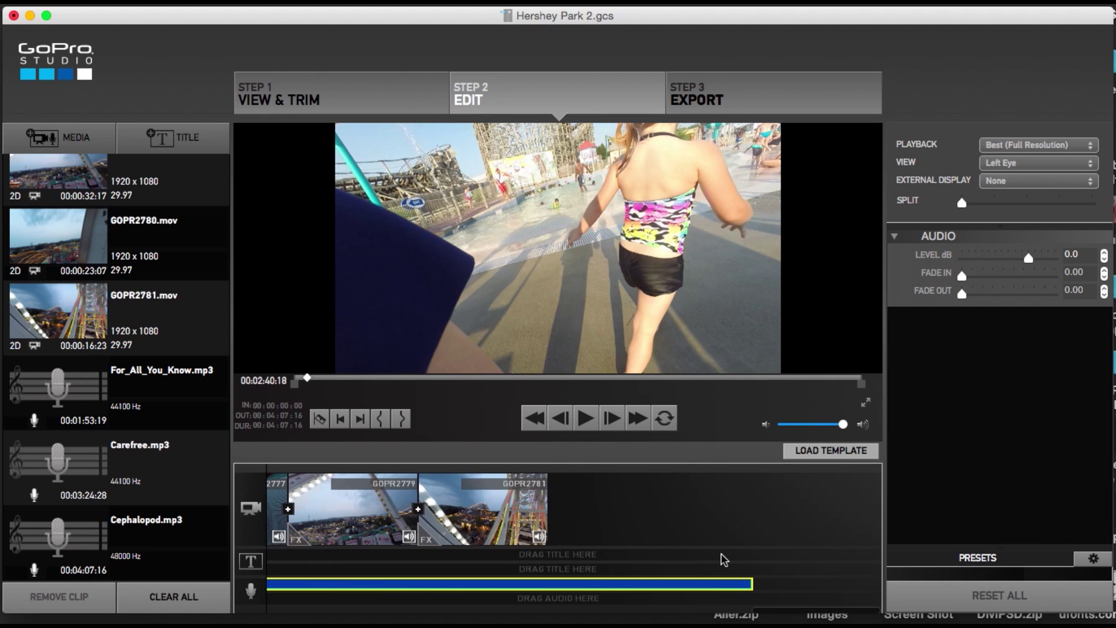
pyautogui.hscroll(-12, 723, 559)
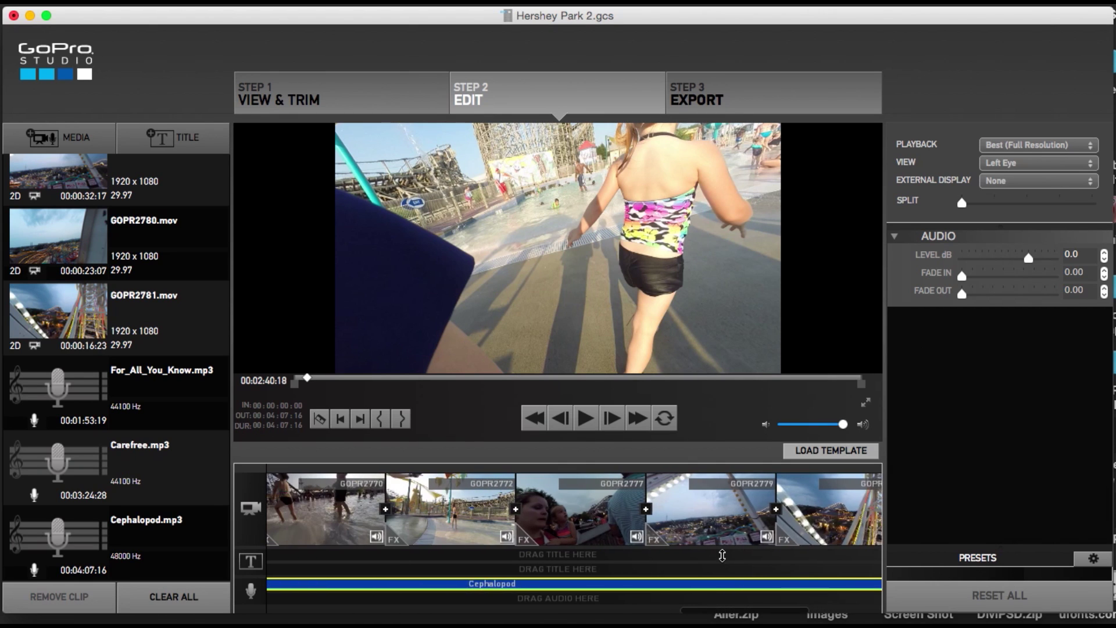
pyautogui.hscroll(-2, 722, 555)
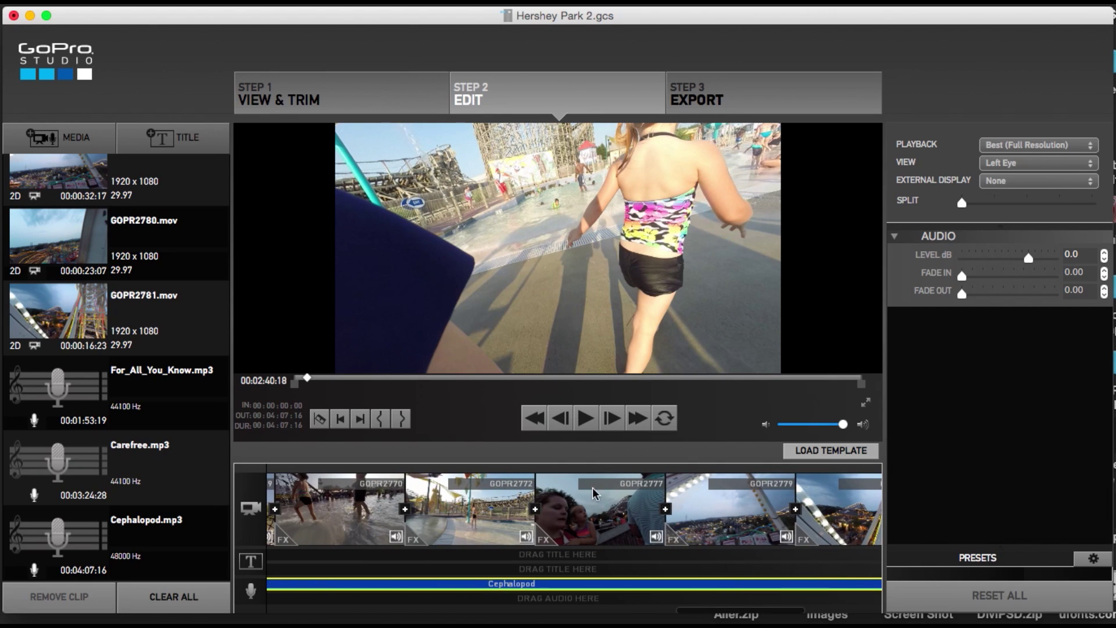
# Put the playhead at the start of GOPR2777 and play from there.
pyautogui.click(535, 470)
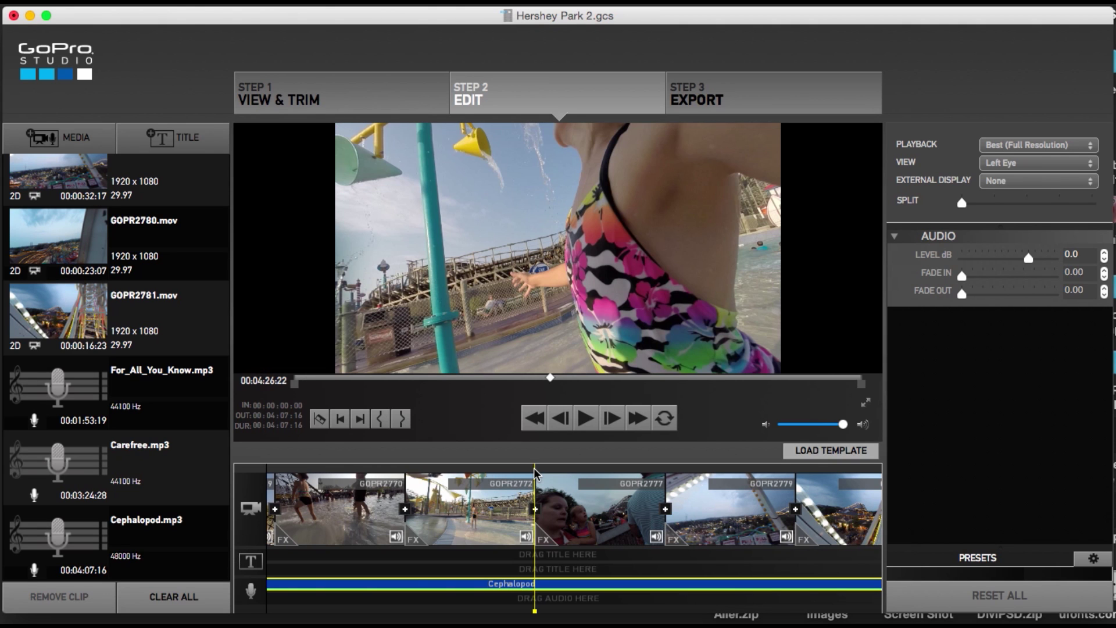
pyautogui.press('space')
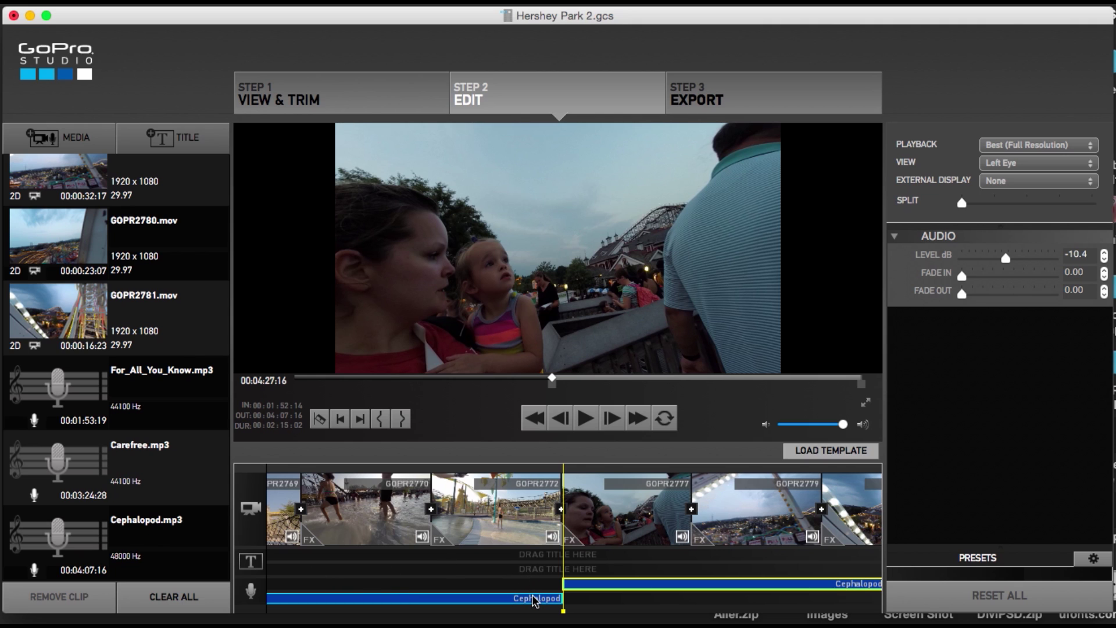
pyautogui.click(534, 598)
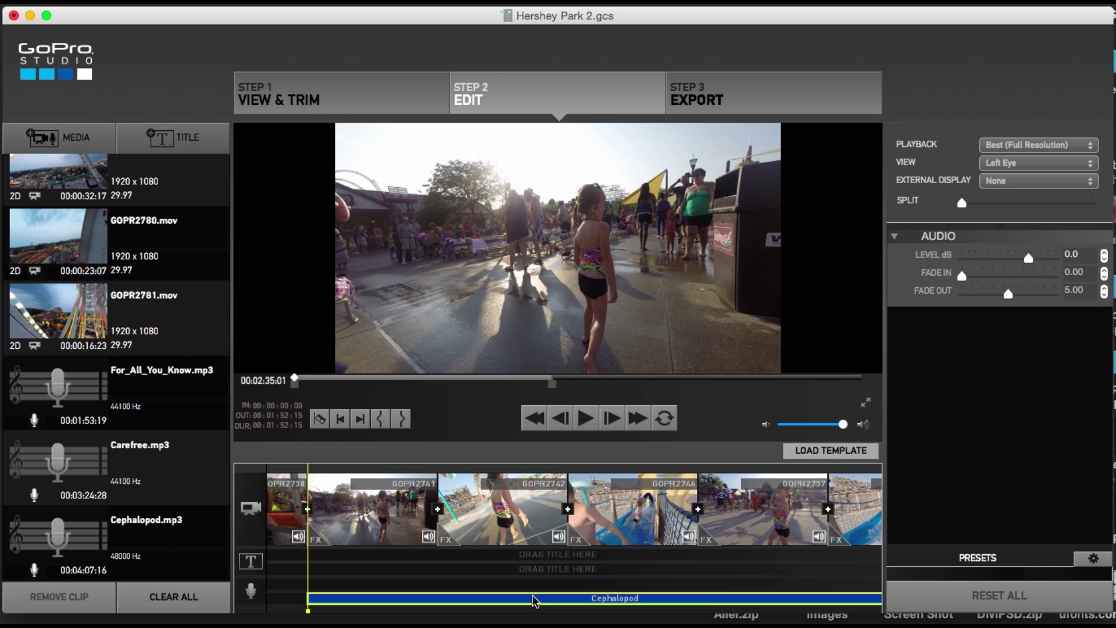
pyautogui.hscroll(15, 534, 600)
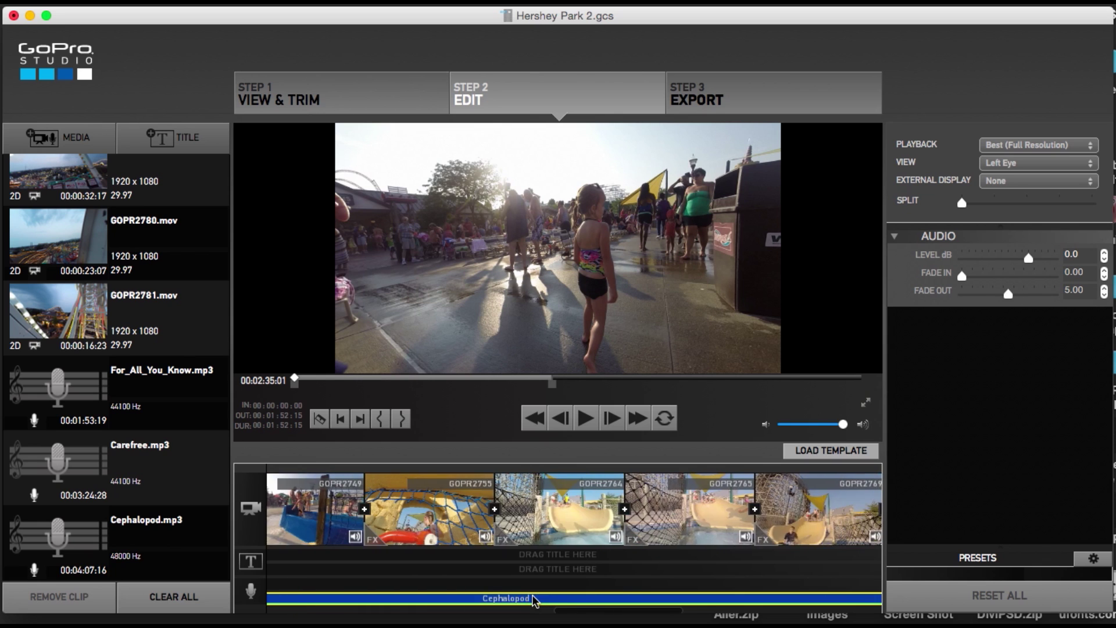
pyautogui.hscroll(10, 534, 600)
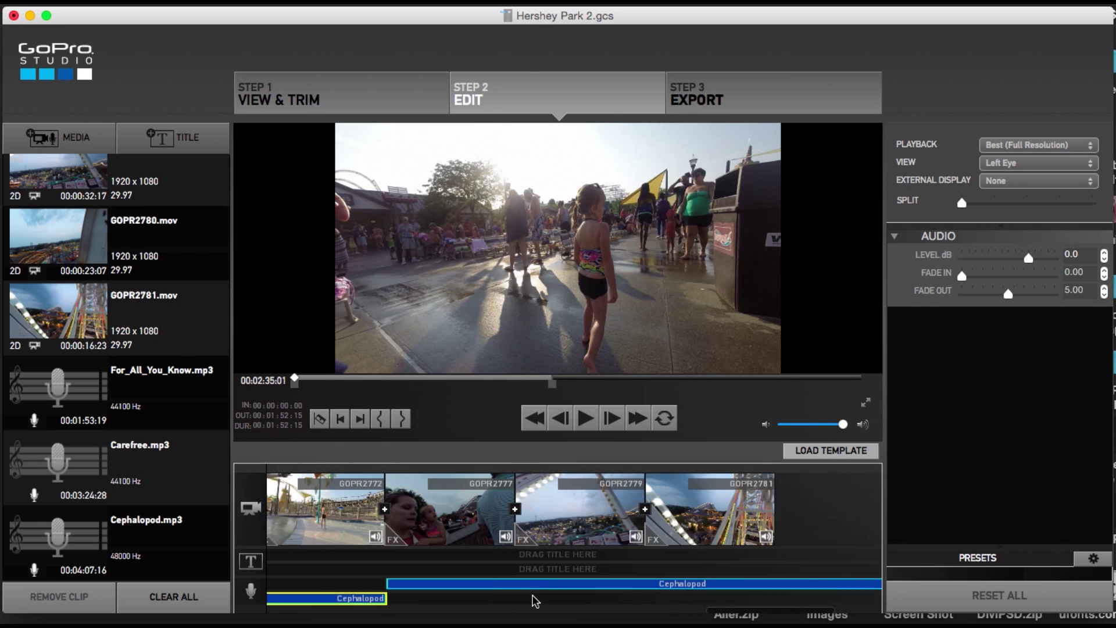
pyautogui.click(595, 584)
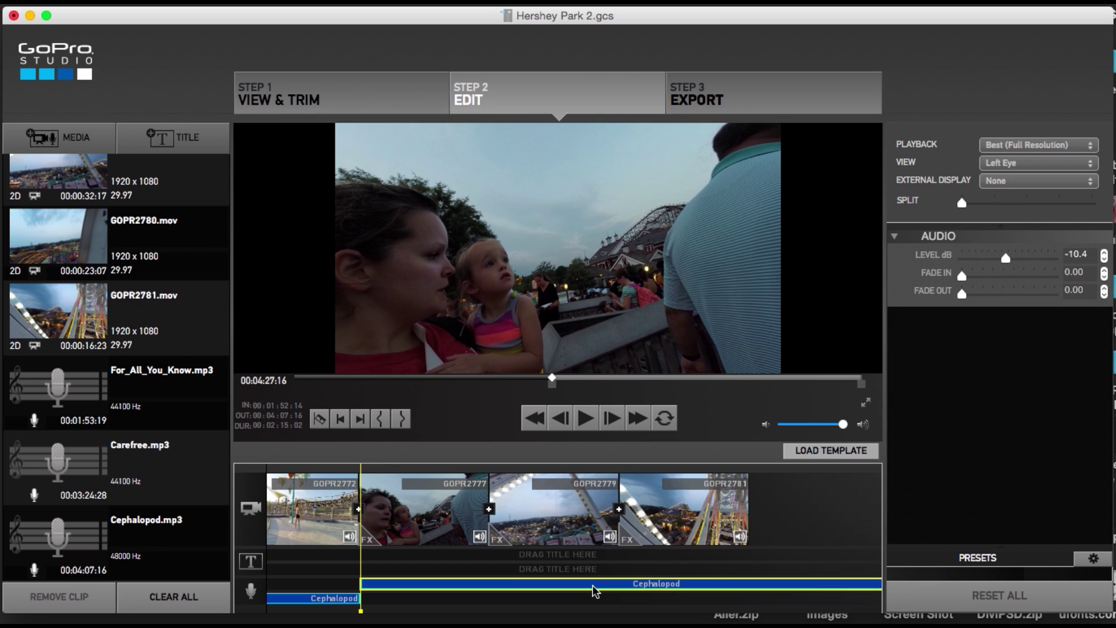
# Reposition the second Cephalopod piece and trim it to 00:01:48:03, ending with GOPR2781.
pyautogui.moveTo(595, 590); pyautogui.dragTo(594, 588)
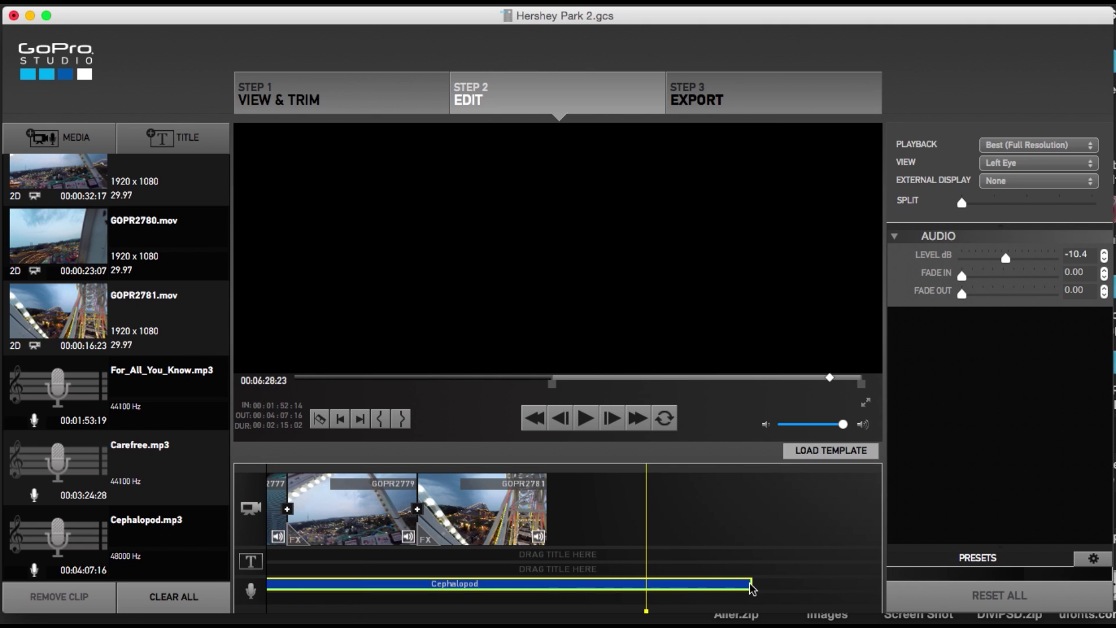
pyautogui.moveTo(752, 588)
pyautogui.mouseDown()
pyautogui.moveTo(696, 586)
pyautogui.moveTo(750, 589)
pyautogui.mouseUp()
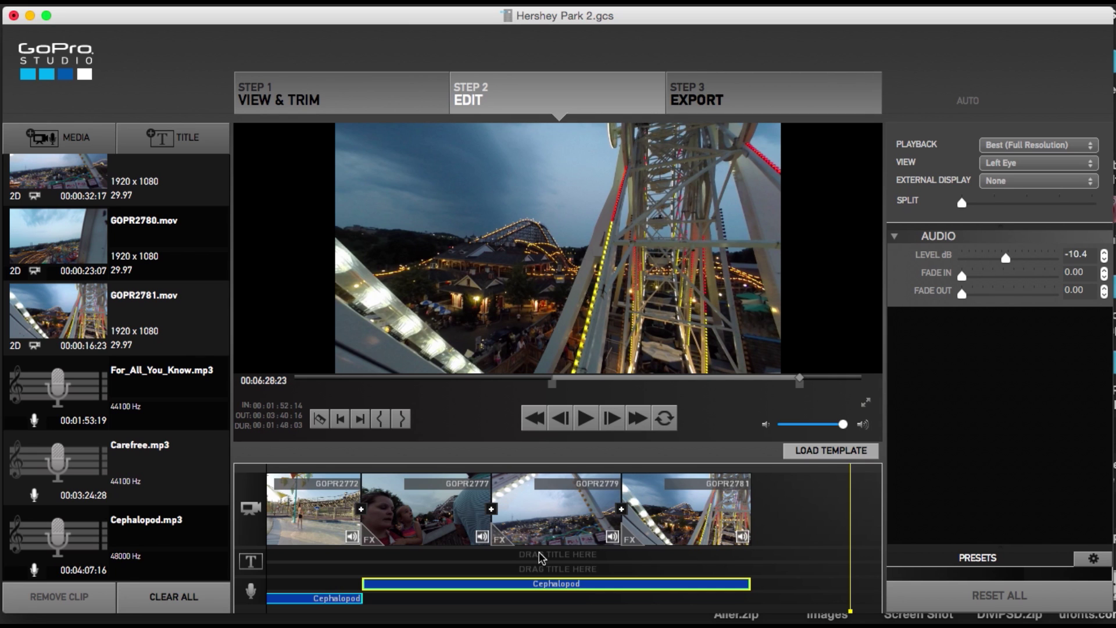
pyautogui.hscroll(-15, 514, 565)
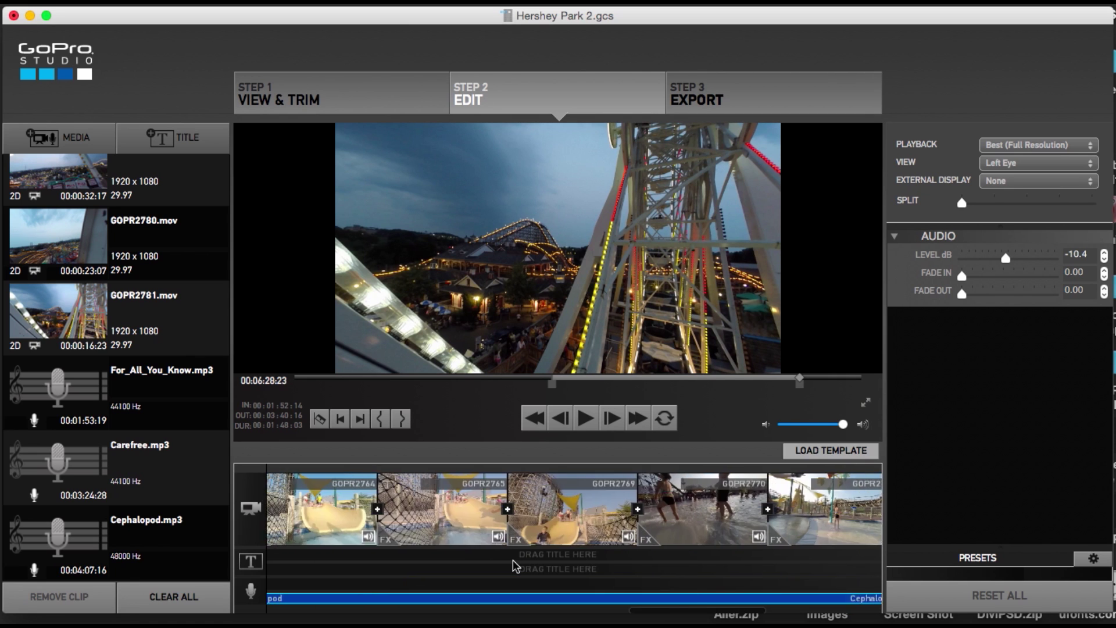
pyautogui.hscroll(-5, 514, 565)
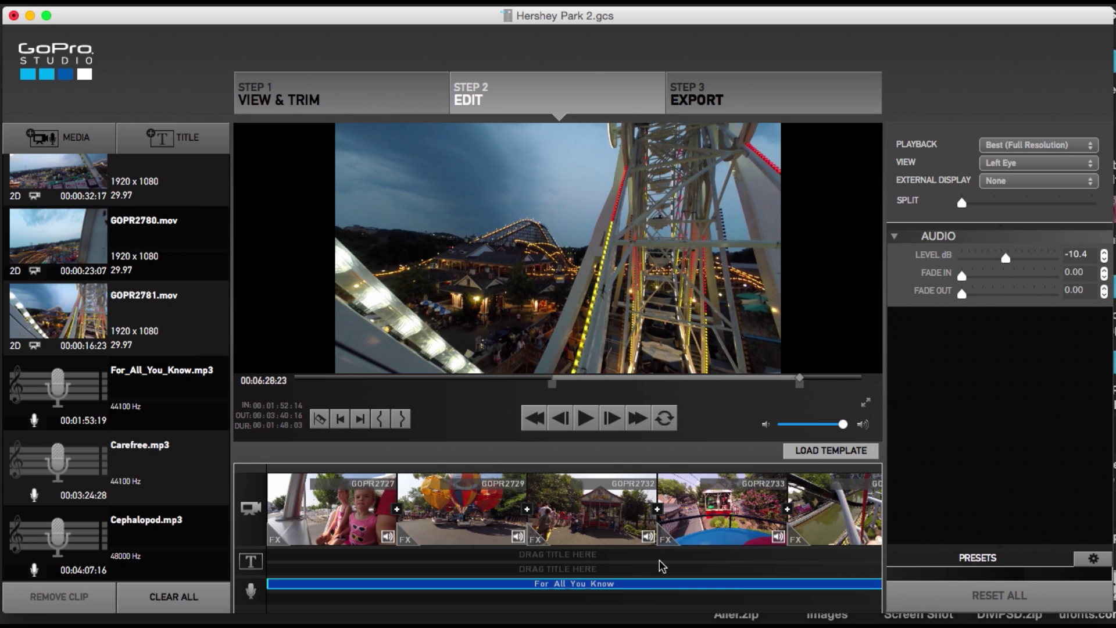
pyautogui.hscroll(10, 663, 566)
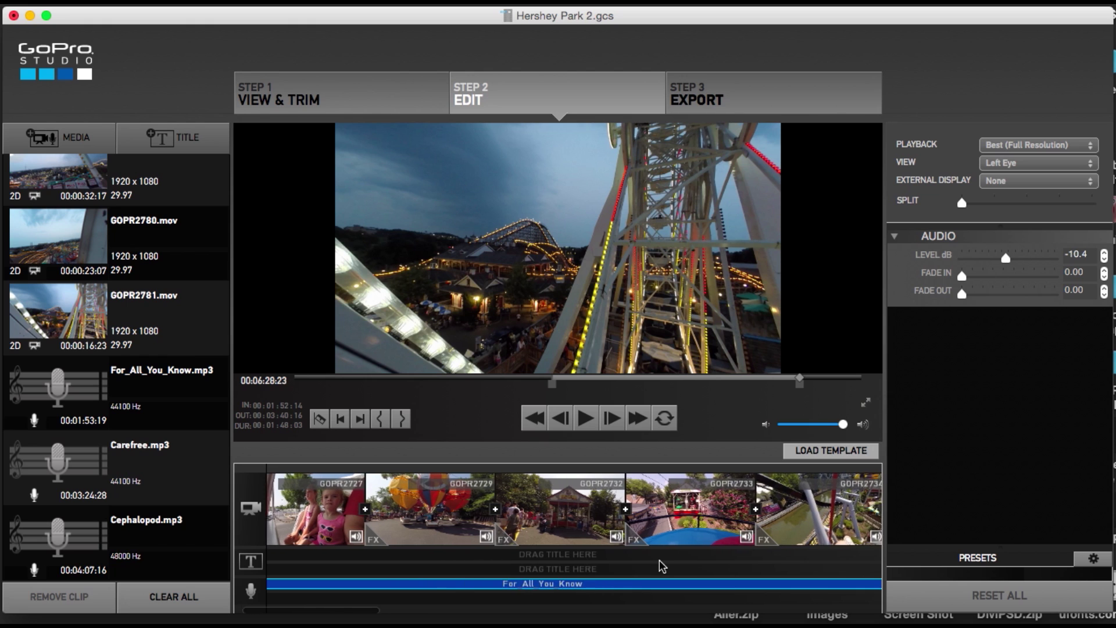
pyautogui.hscroll(10, 662, 567)
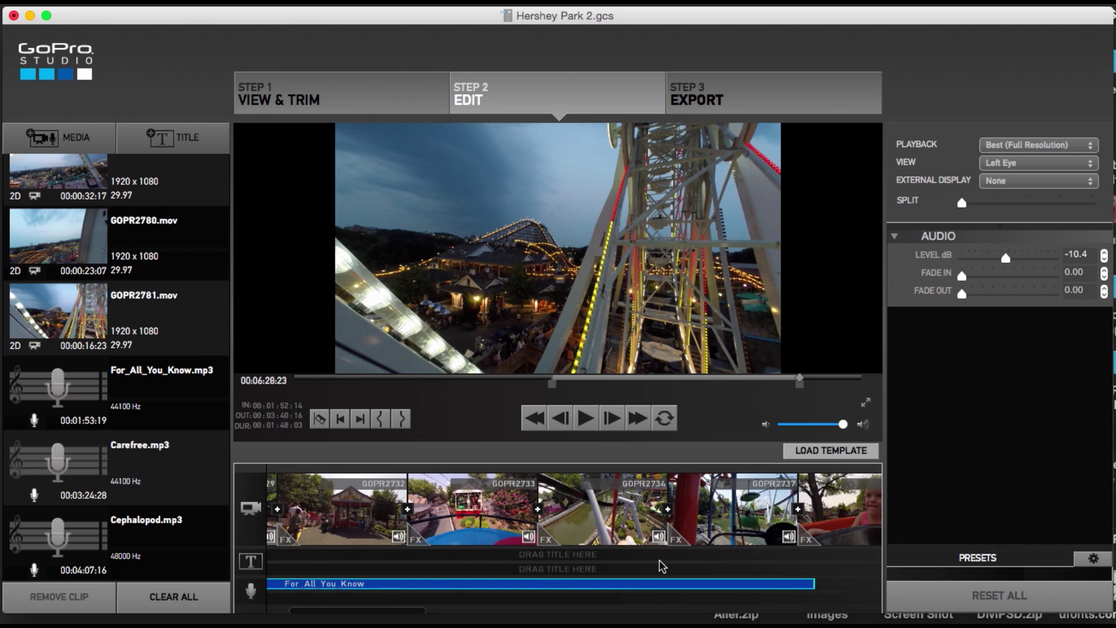
pyautogui.hscroll(2, 662, 567)
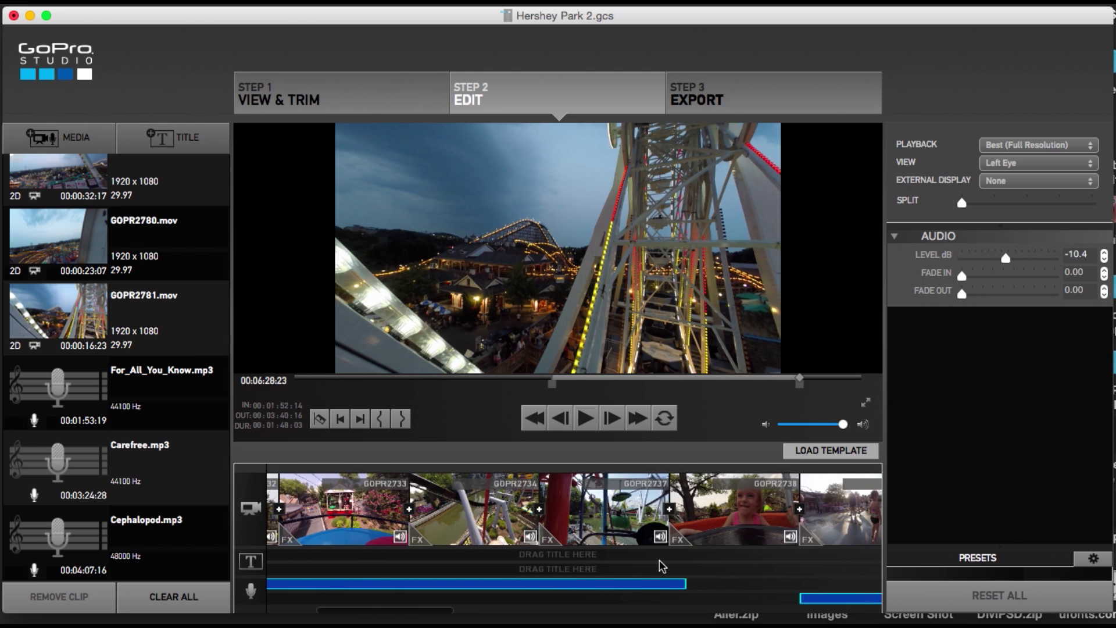
pyautogui.hscroll(8, 663, 567)
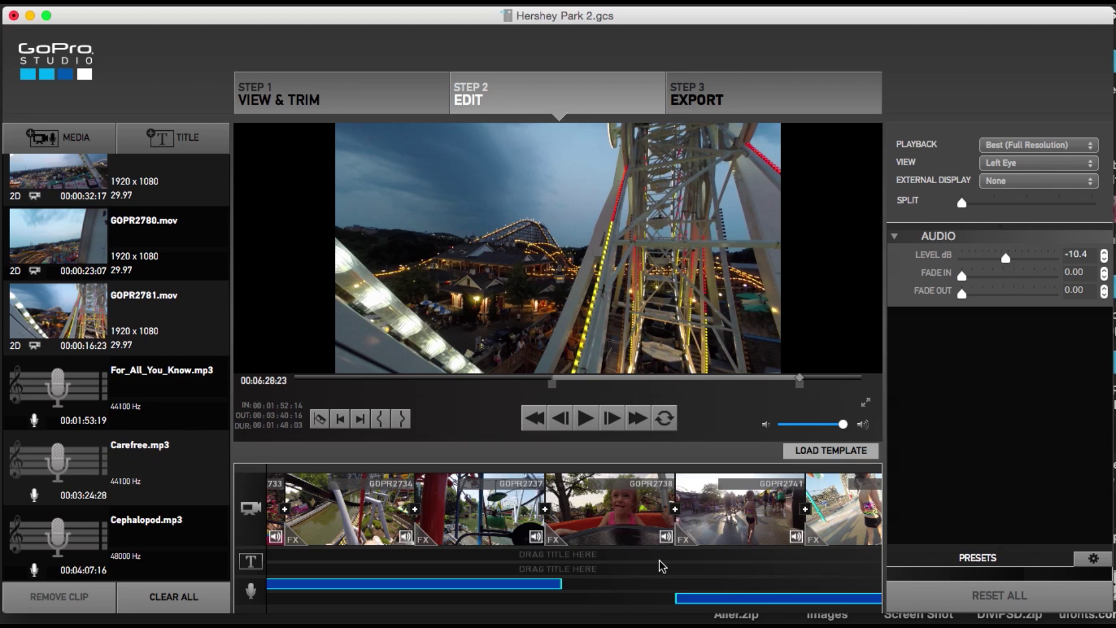
pyautogui.click(677, 539)
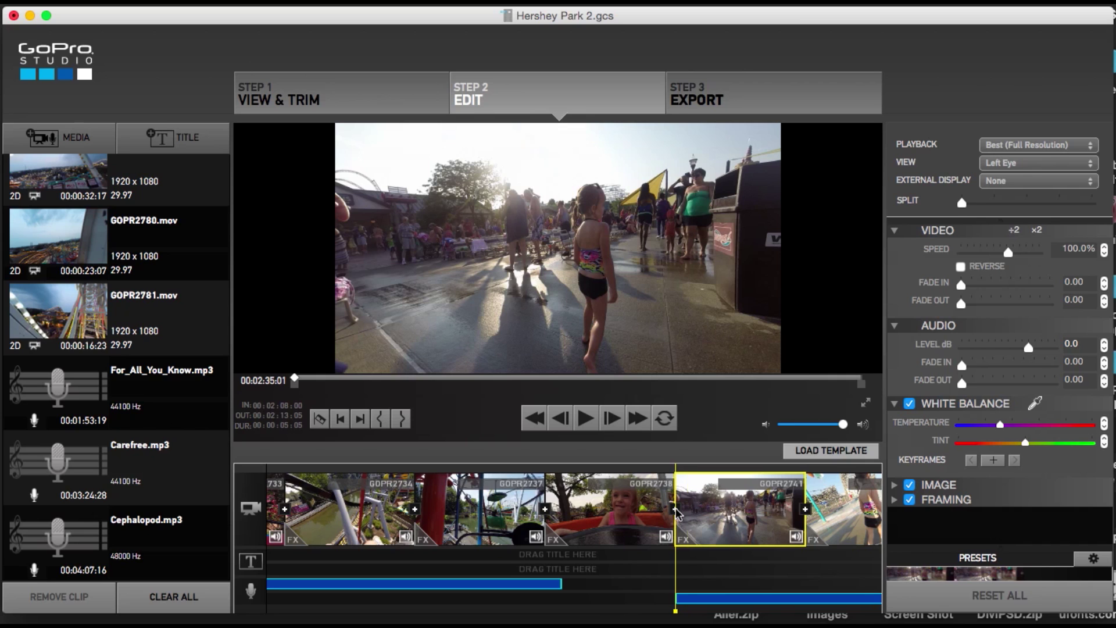
# Add crossfades between GOPR2738 and GOPR2741, and between GOPR2772 and GOPR2777.
pyautogui.click(677, 510)
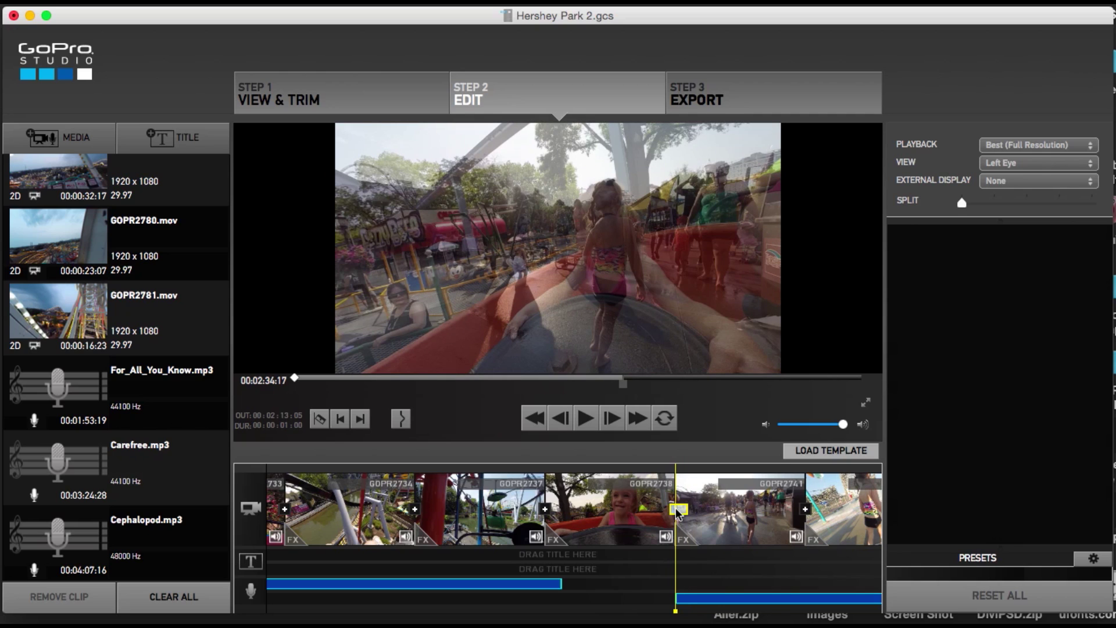
pyautogui.hscroll(15, 677, 510)
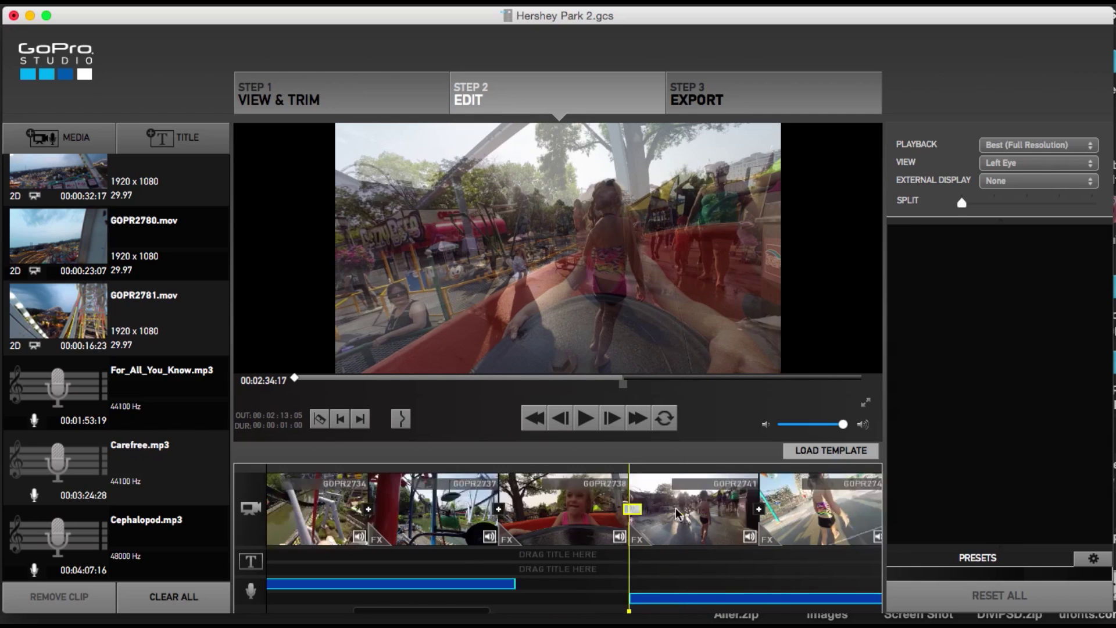
pyautogui.hscroll(10, 677, 511)
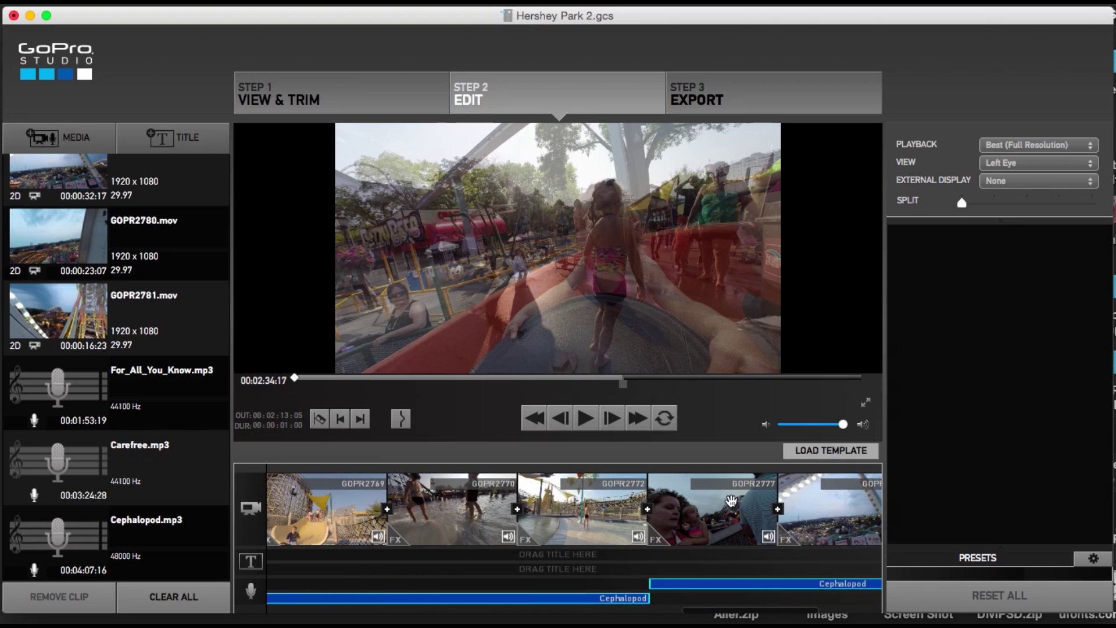
pyautogui.click(648, 510)
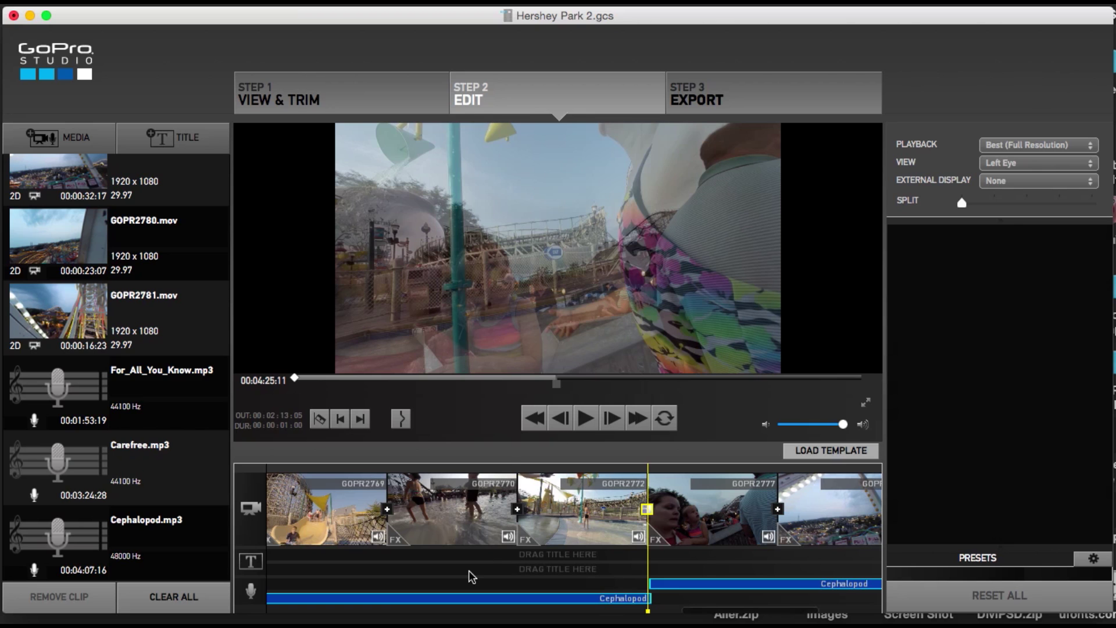
pyautogui.hscroll(-10, 468, 570)
# Return the timeline to the start and create a new Label title clip (1920 x 1080, 29.97 fps).
pyautogui.hscroll(-10, 472, 576)
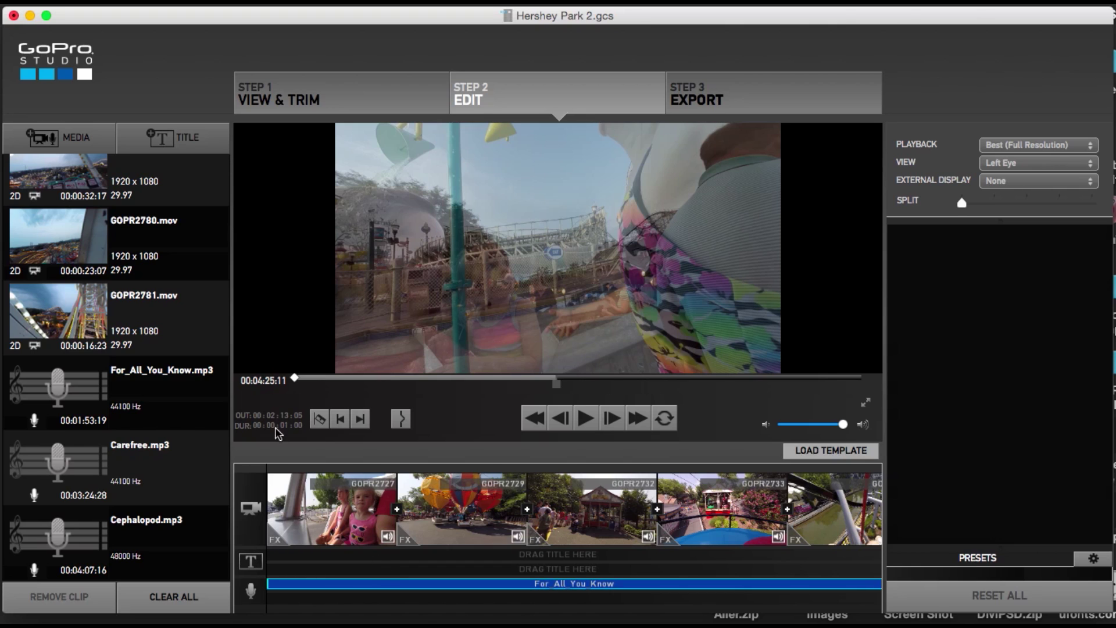
pyautogui.click(169, 140)
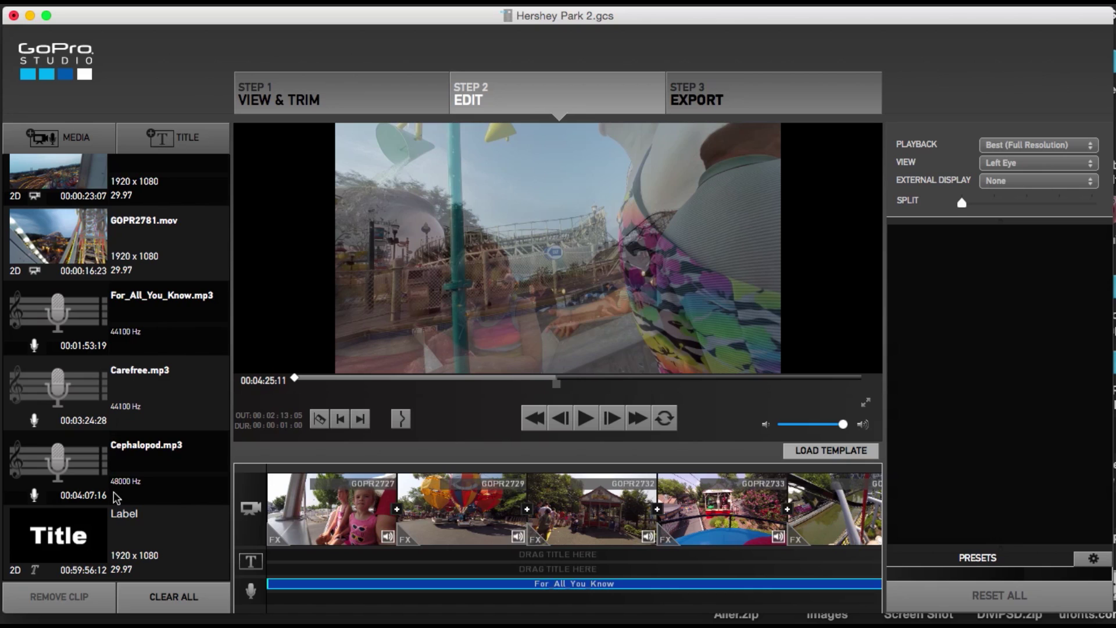
# Replace the placeholder 'Title' text with 'Hershey Park' and 'August 2014' on a second line.
pyautogui.click(112, 541)
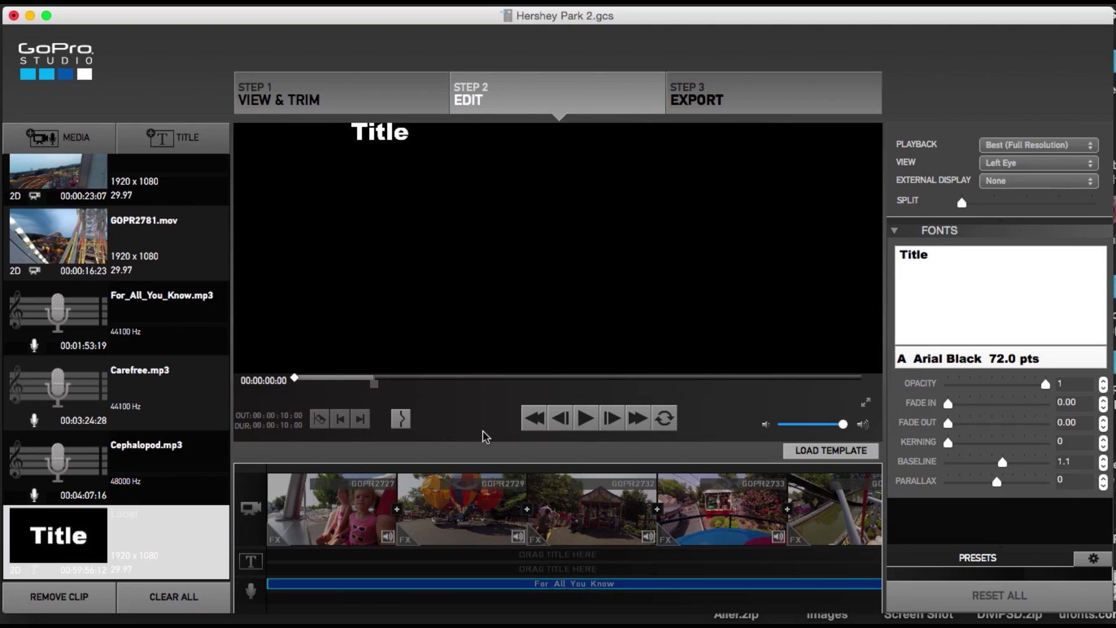
pyautogui.doubleClick(919, 257)
pyautogui.write('Her')
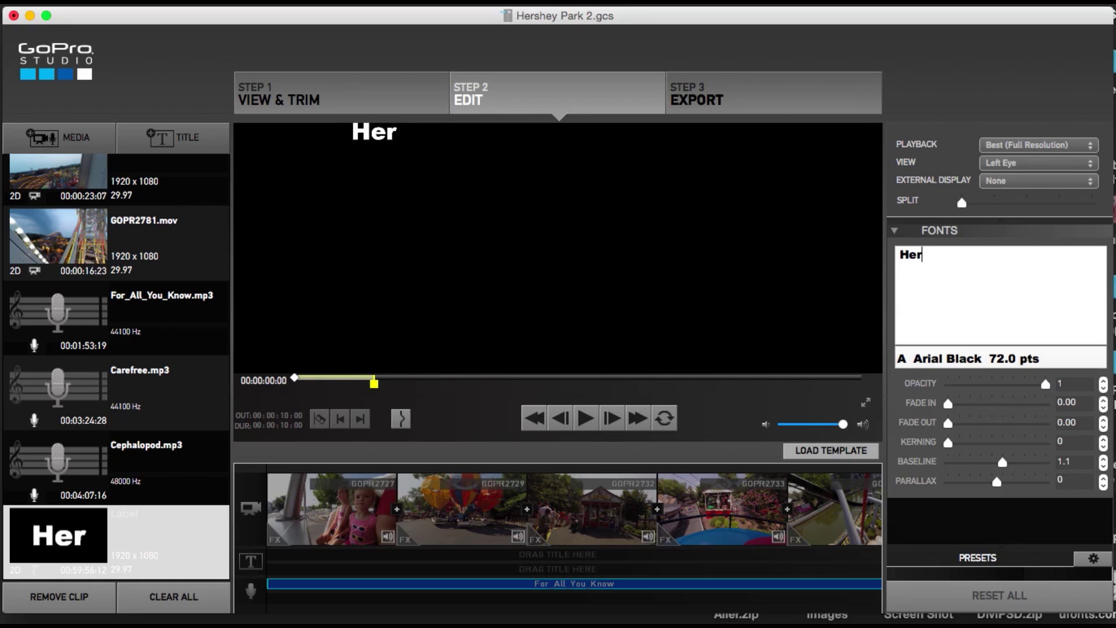
pyautogui.write('shy')
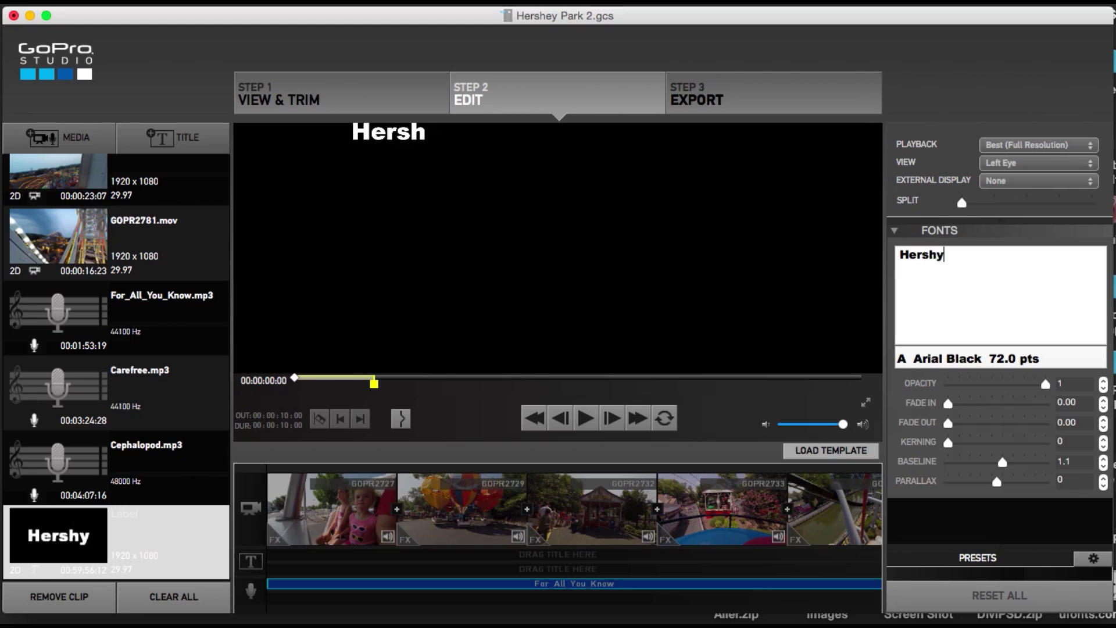
pyautogui.press('BackSpace')
pyautogui.write('ey Park')
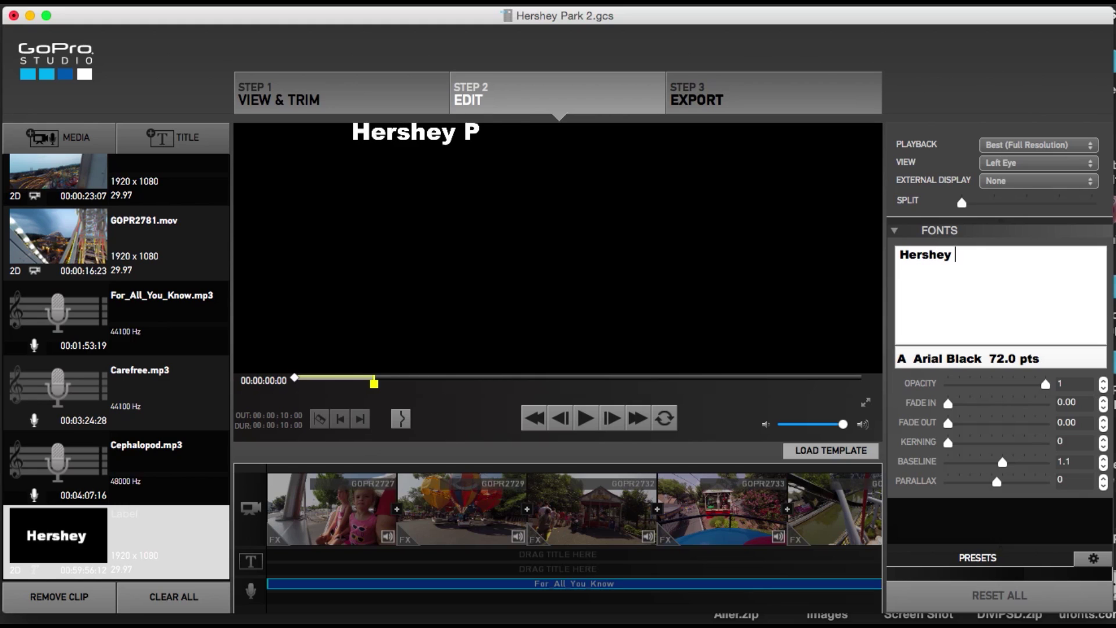
pyautogui.press('Return')
pyautogui.write('Aug')
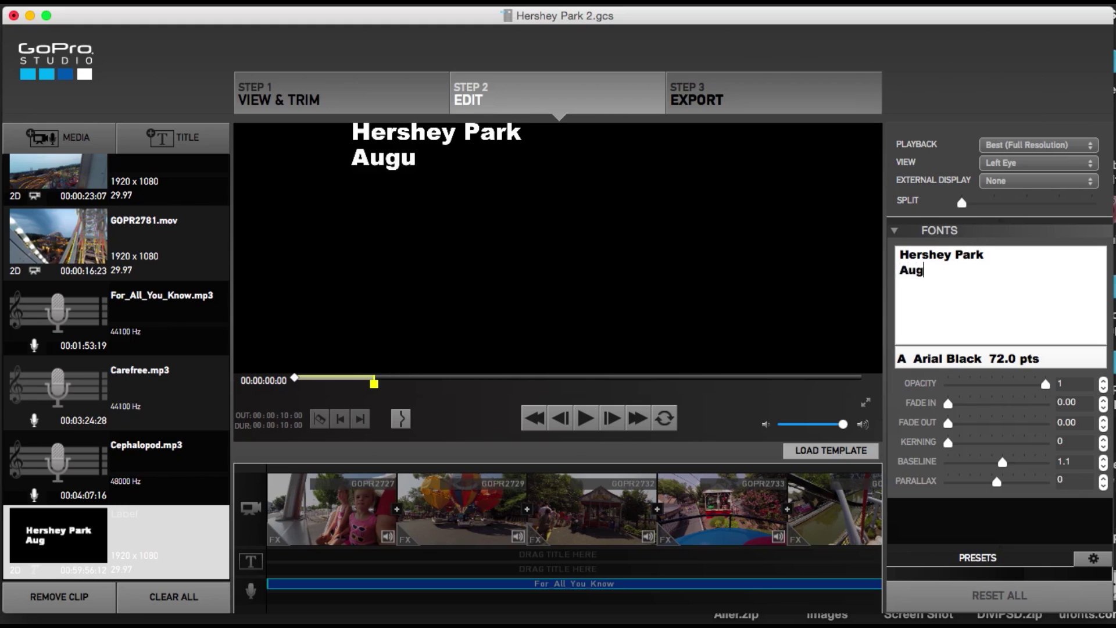
pyautogui.write('ust 20')
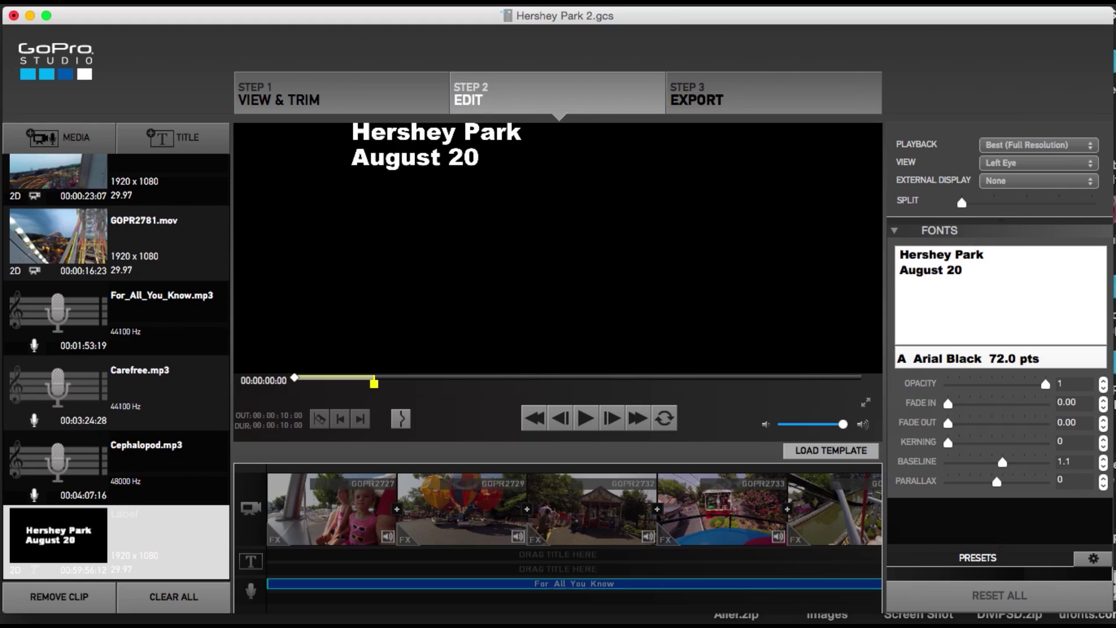
pyautogui.write('14')
# Add four blank lines above 'Hershey Park' to lower the title, and begin raising its fade-in.
pyautogui.click(897, 260)
pyautogui.press('Return')
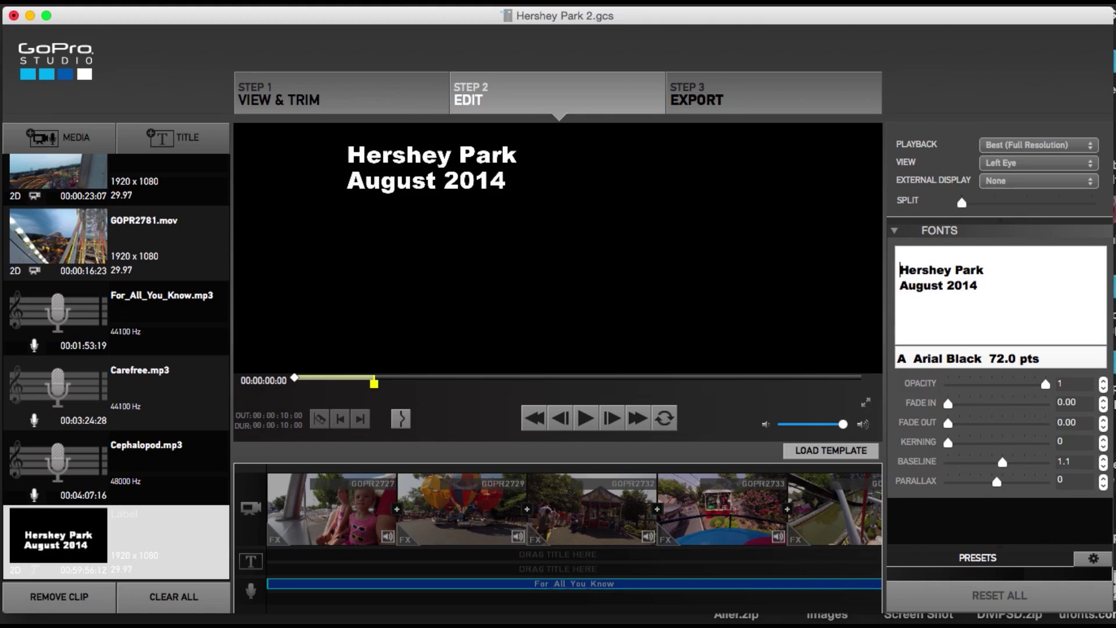
pyautogui.press('Return')
pyautogui.press('Return')
pyautogui.press('Return')
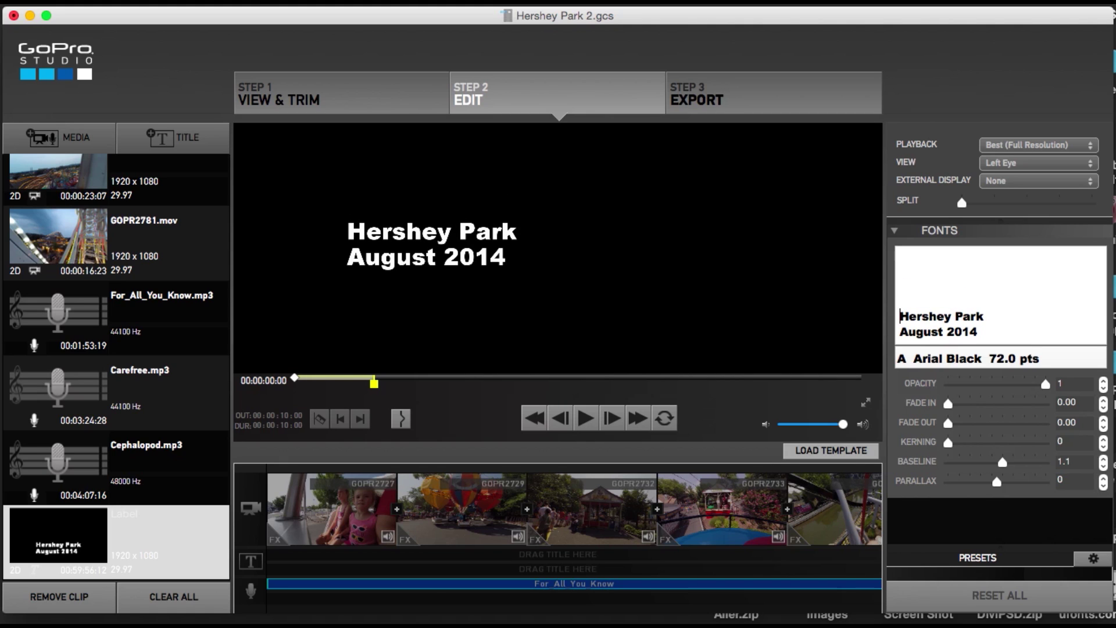
pyautogui.press('Return')
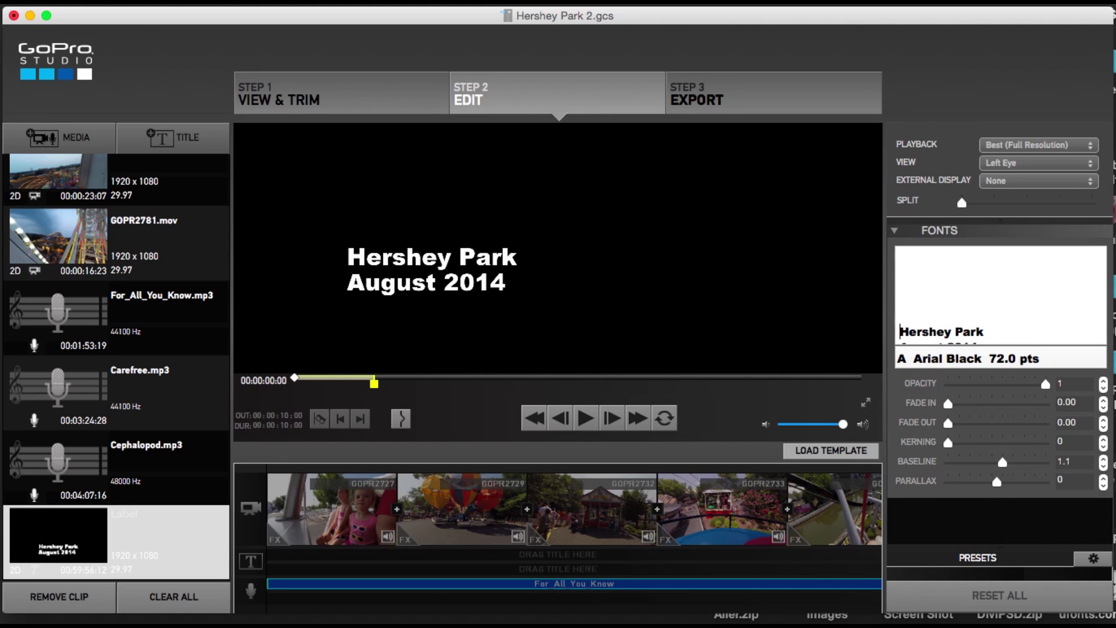
pyautogui.press('Return')
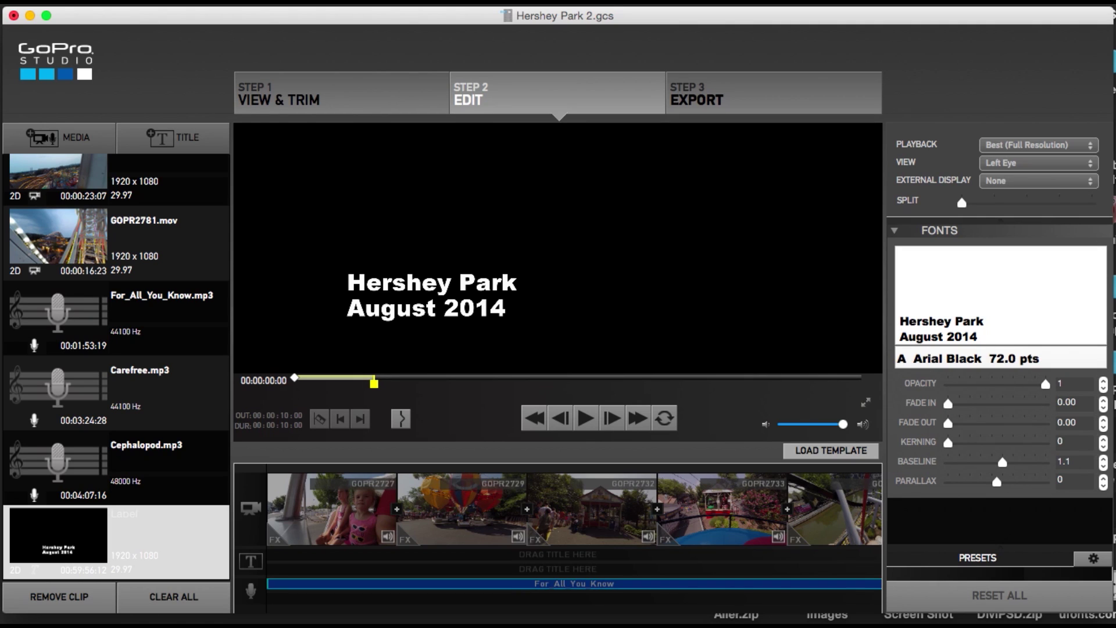
pyautogui.click(1103, 400)
# Set the title's fade-in and fade-out to 3.00 seconds each.
pyautogui.click(1103, 399)
pyautogui.click(1103, 399)
pyautogui.click(1103, 421)
pyautogui.click(1103, 421)
pyautogui.click(1102, 421)
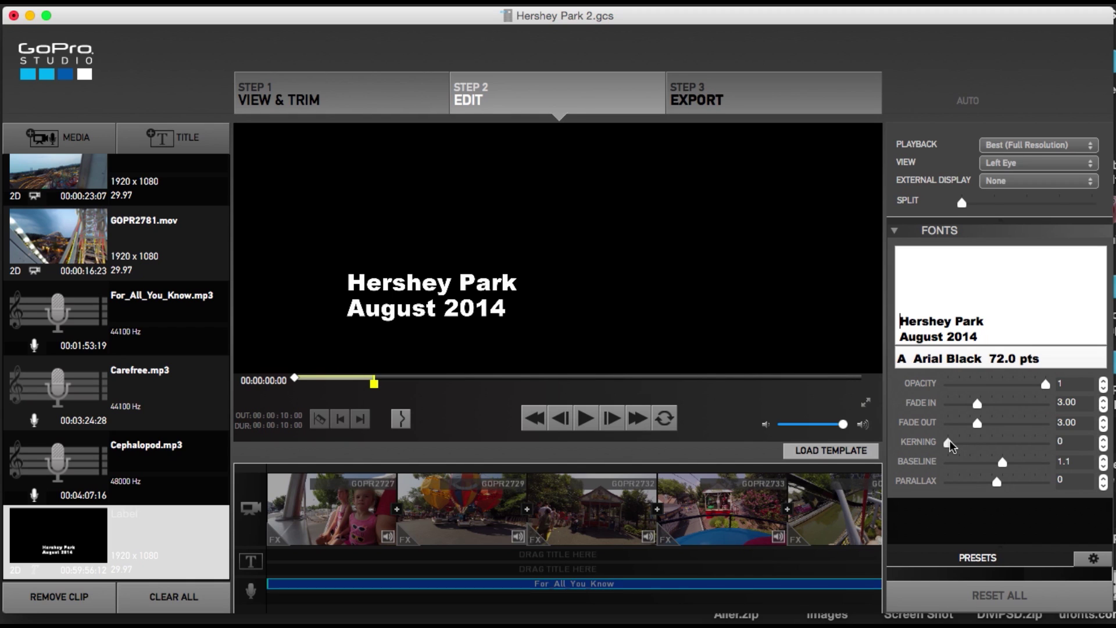
# Slightly widen the title's kerning, adjust its baseline, add parallax and lower opacity to about 0.72.
pyautogui.moveTo(950, 444)
pyautogui.mouseDown()
pyautogui.moveTo(983, 446)
pyautogui.moveTo(955, 445)
pyautogui.mouseUp()
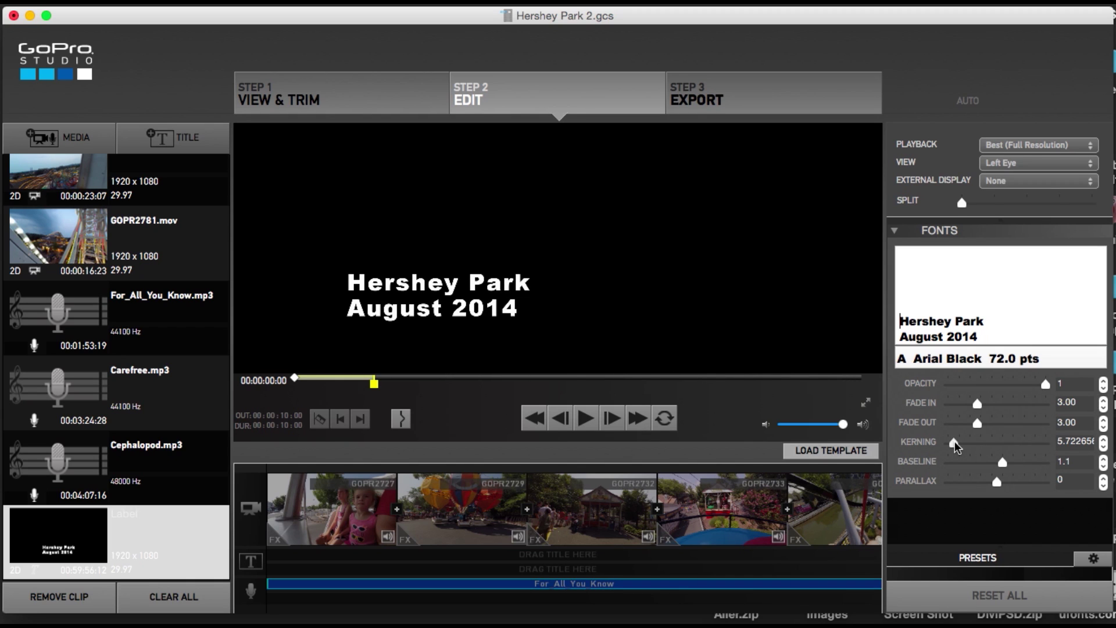
pyautogui.moveTo(956, 446); pyautogui.dragTo(951, 444)
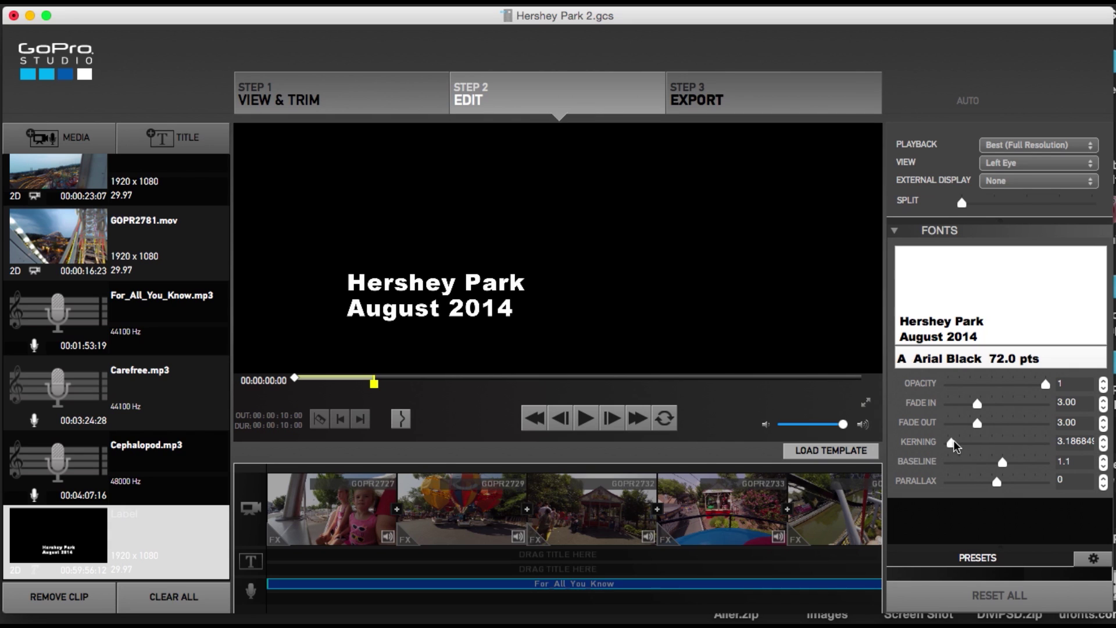
pyautogui.moveTo(1010, 466)
pyautogui.mouseDown()
pyautogui.moveTo(990, 464)
pyautogui.moveTo(1007, 466)
pyautogui.mouseUp()
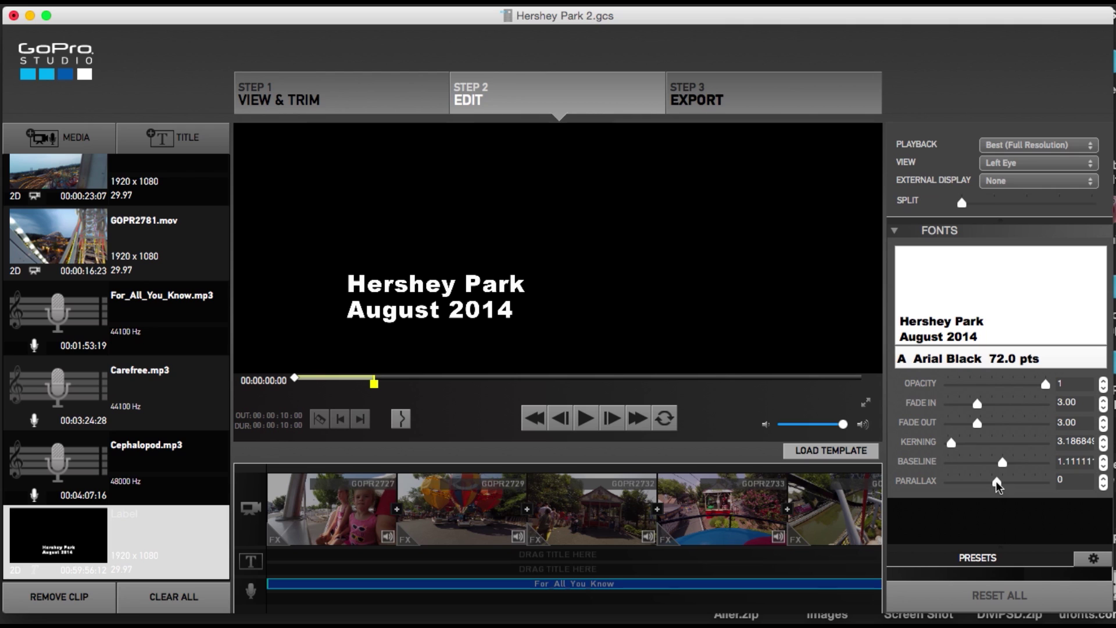
pyautogui.moveTo(997, 485)
pyautogui.mouseDown()
pyautogui.moveTo(1042, 487)
pyautogui.moveTo(960, 491)
pyautogui.moveTo(1004, 495)
pyautogui.mouseUp()
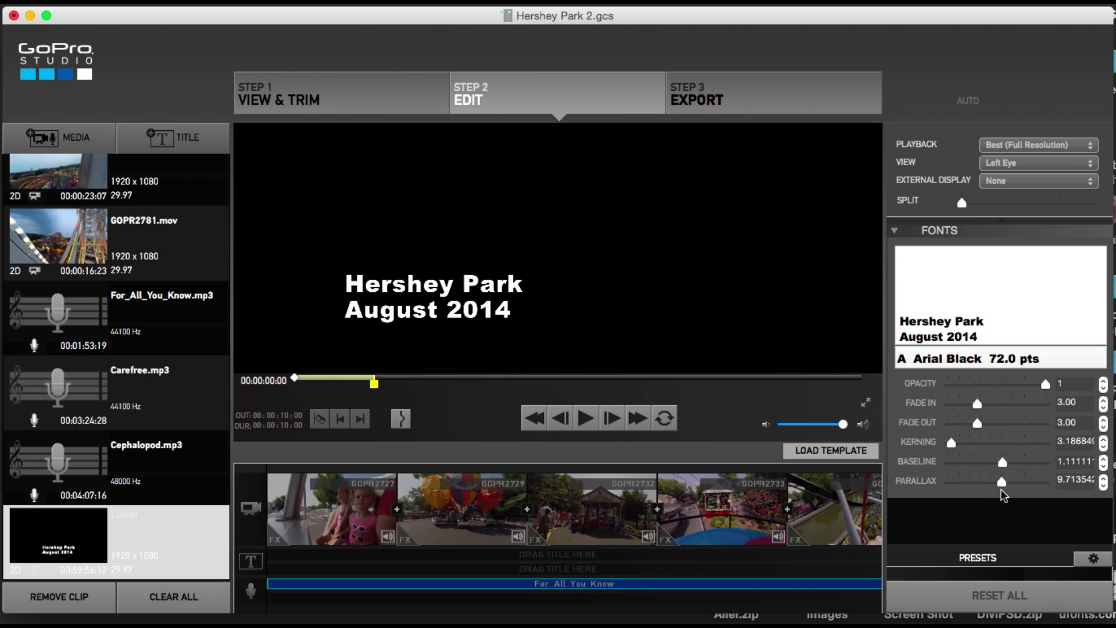
pyautogui.moveTo(1046, 388); pyautogui.dragTo(1018, 392)
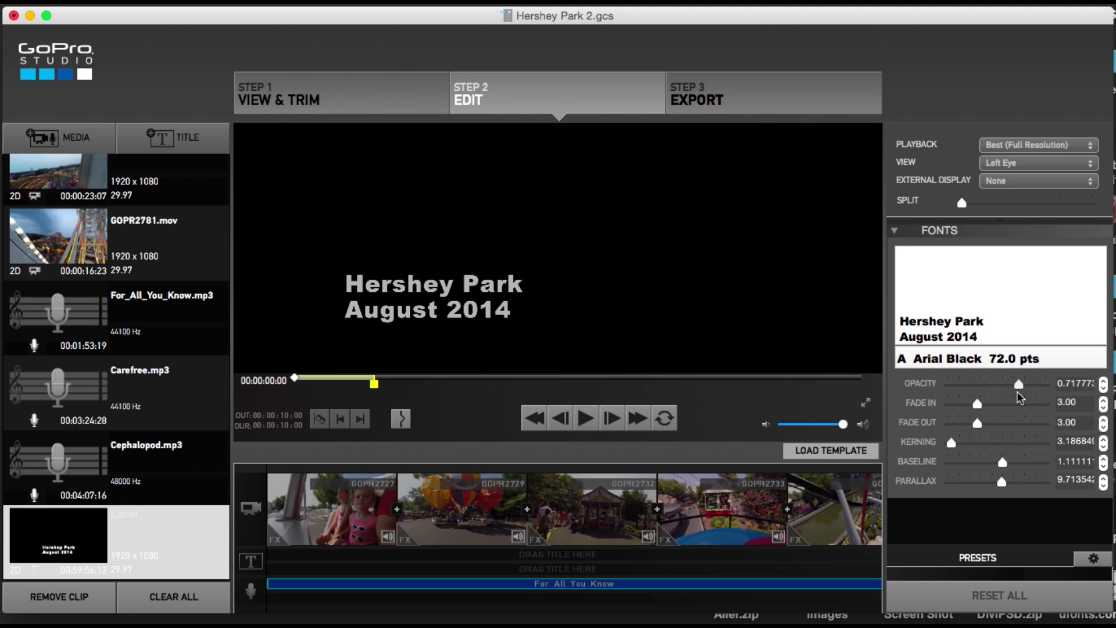
pyautogui.click(87, 537)
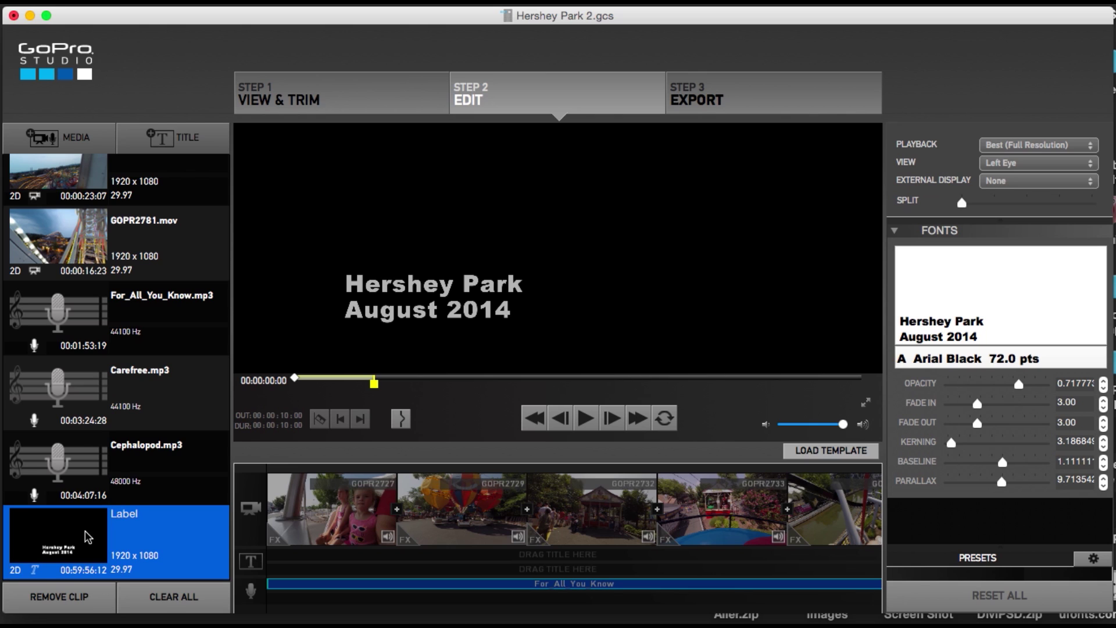
# Place the Hershey Park title on the title track over the GOPR2727 clip and preview the movie.
pyautogui.moveTo(87, 537); pyautogui.dragTo(266, 558)
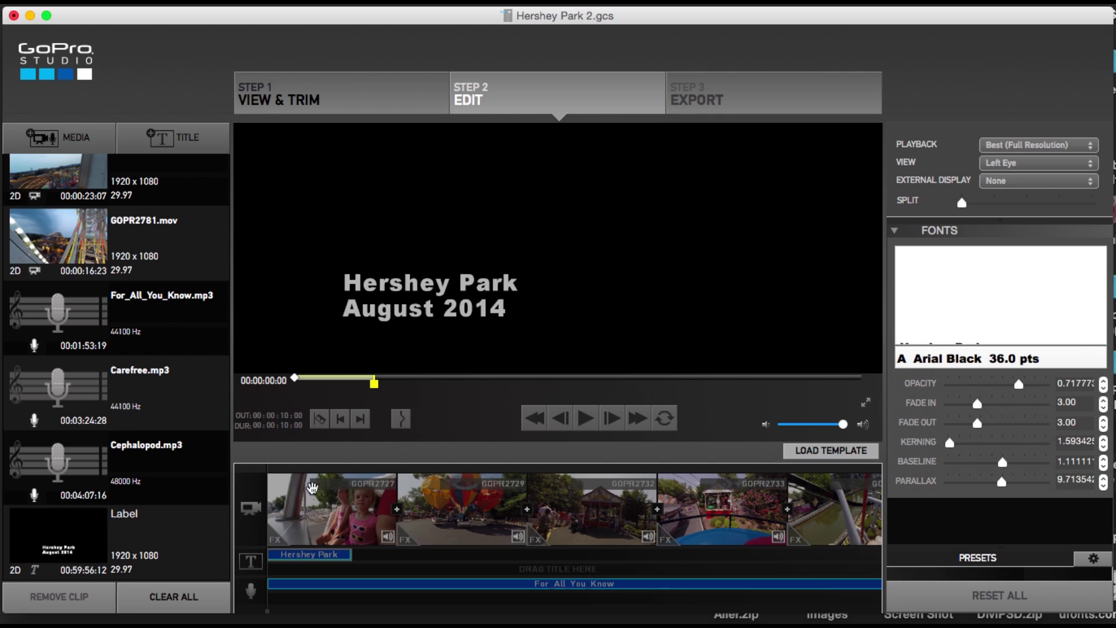
pyautogui.click(312, 489)
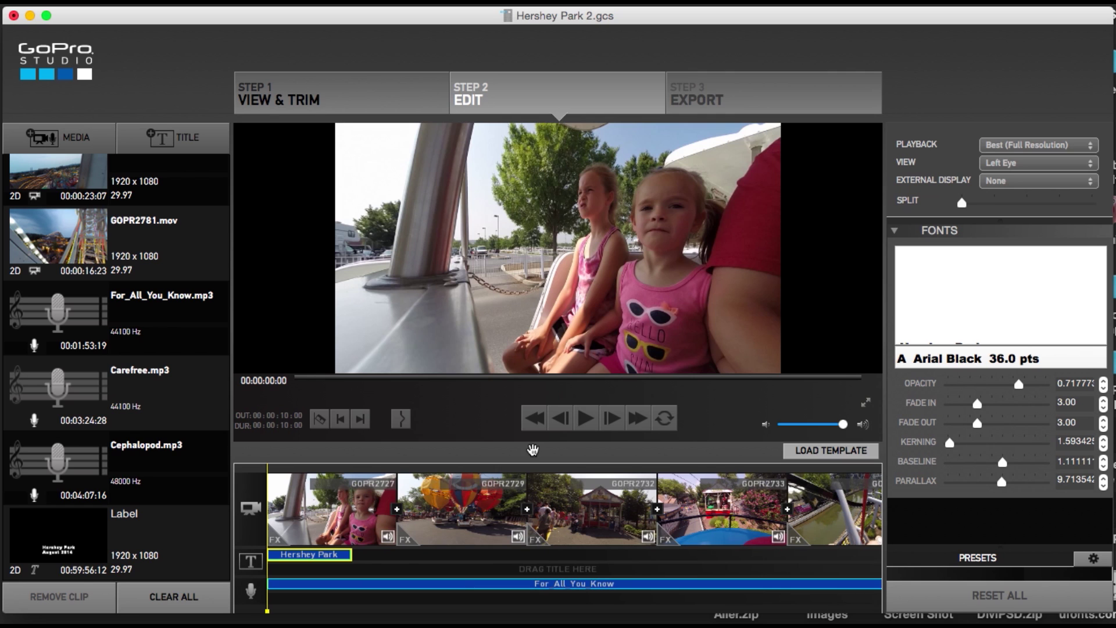
pyautogui.click(586, 418)
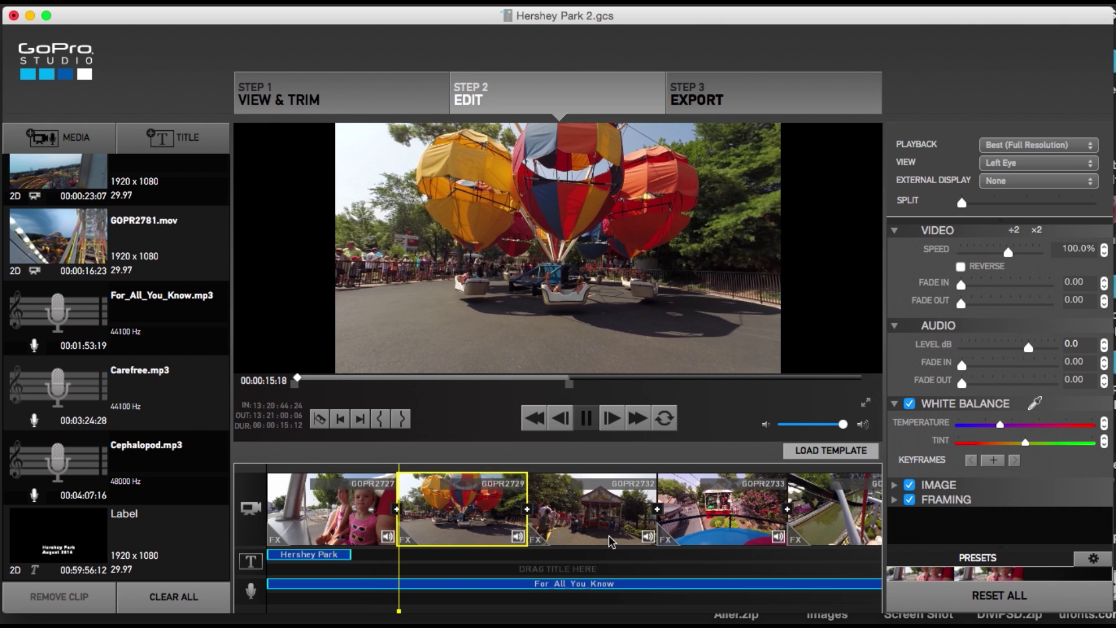
pyautogui.press('space')
# Review the clips along the timeline, then resume playing the movie.
pyautogui.hscroll(8, 610, 542)
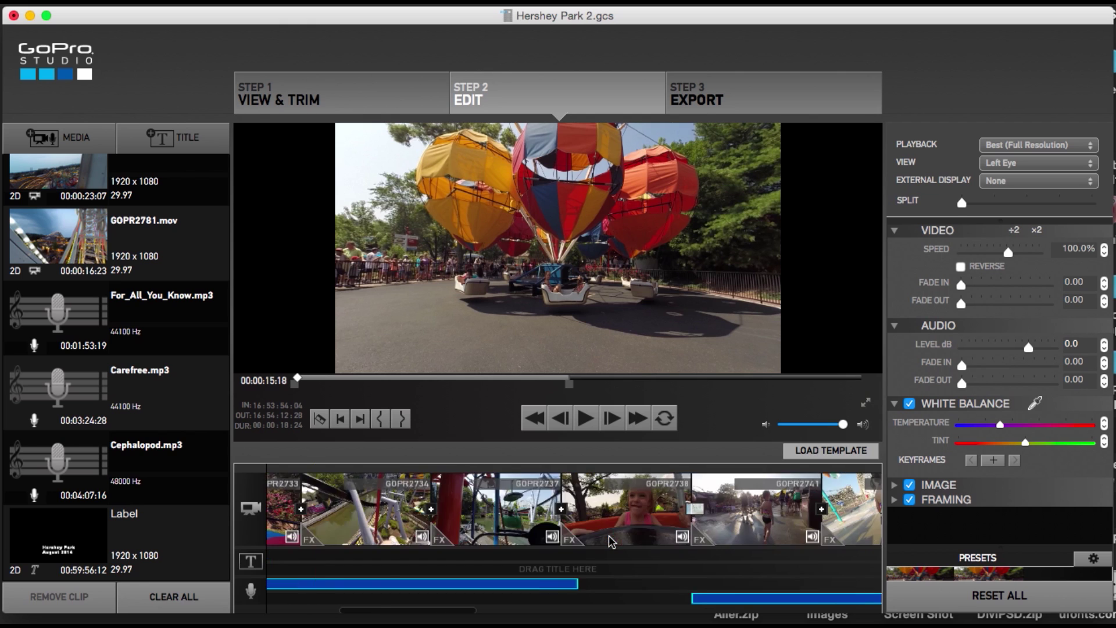
pyautogui.hscroll(-8, 611, 542)
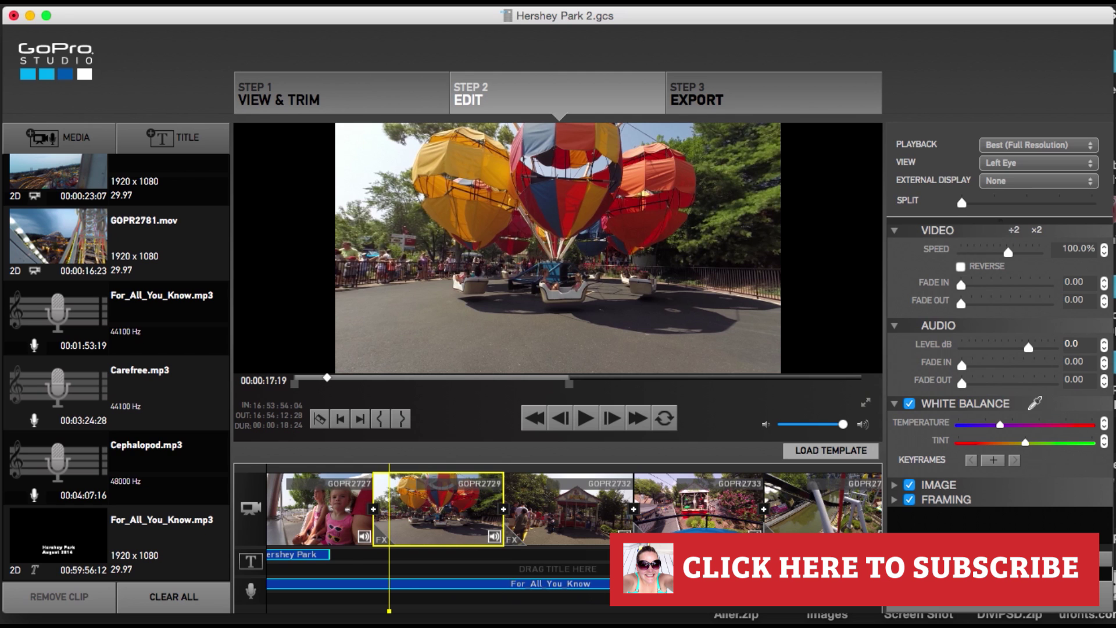
pyautogui.press('space')
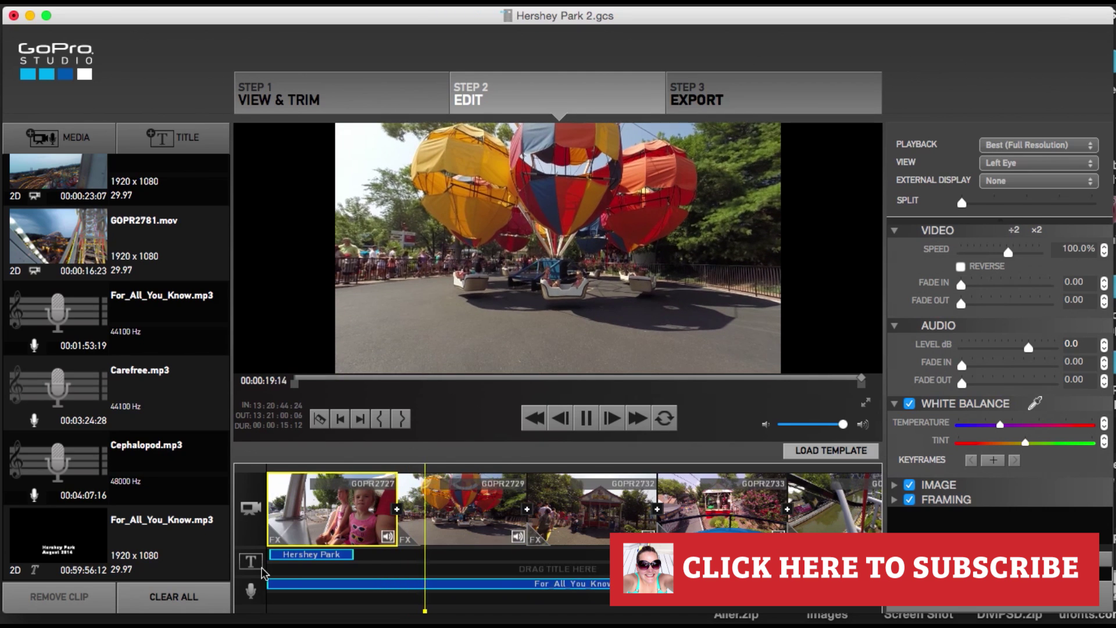